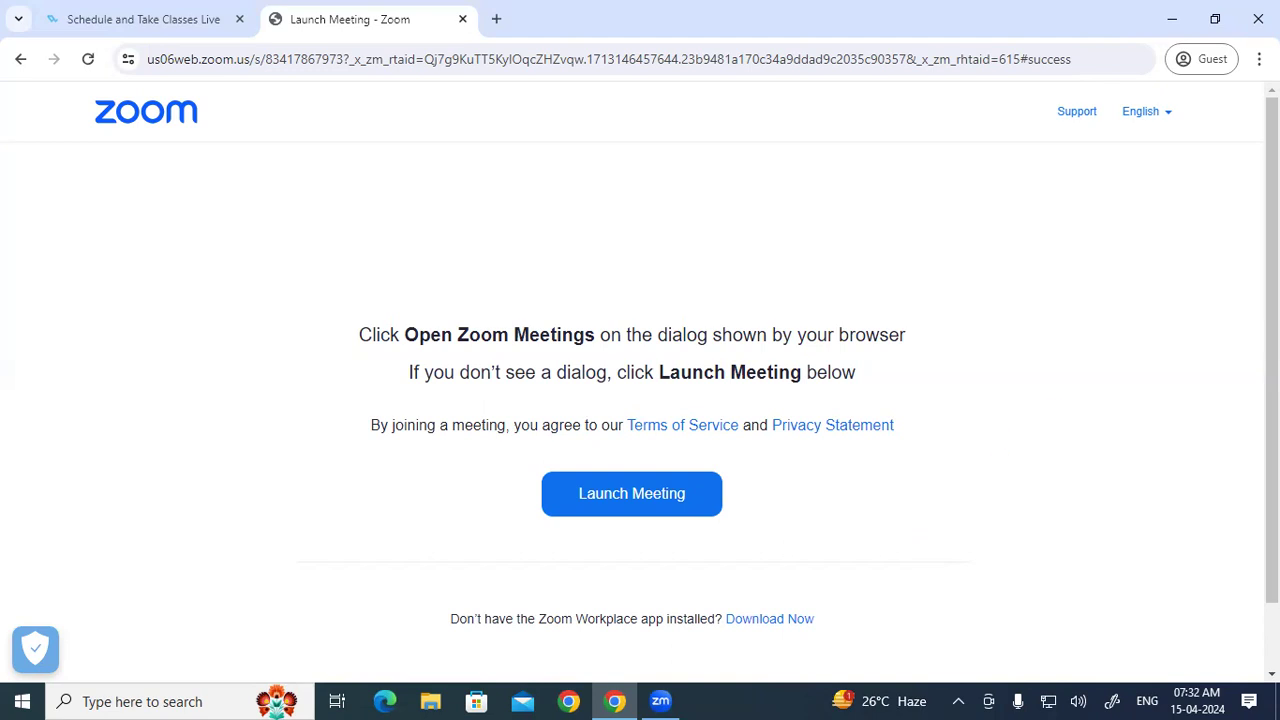
- Minimize the browser, launch Notepad with the Run command notepad, and close its window
click(1166, 18)
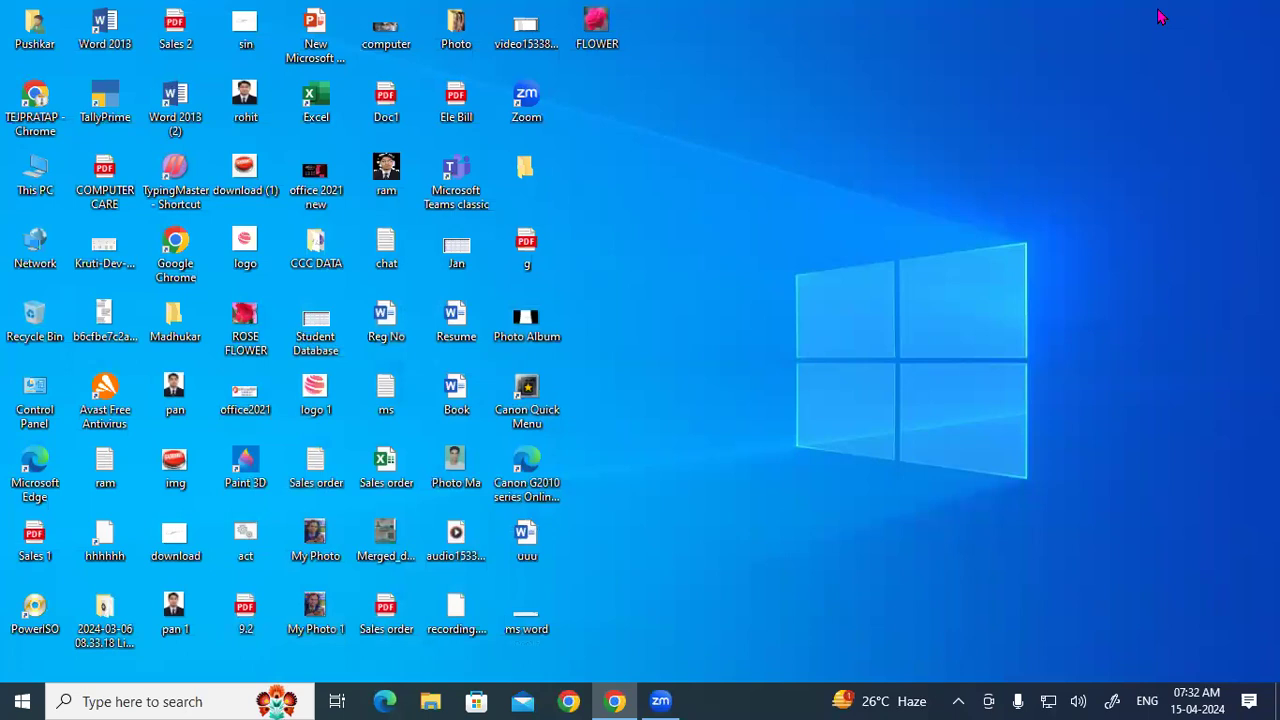
key(super+r)
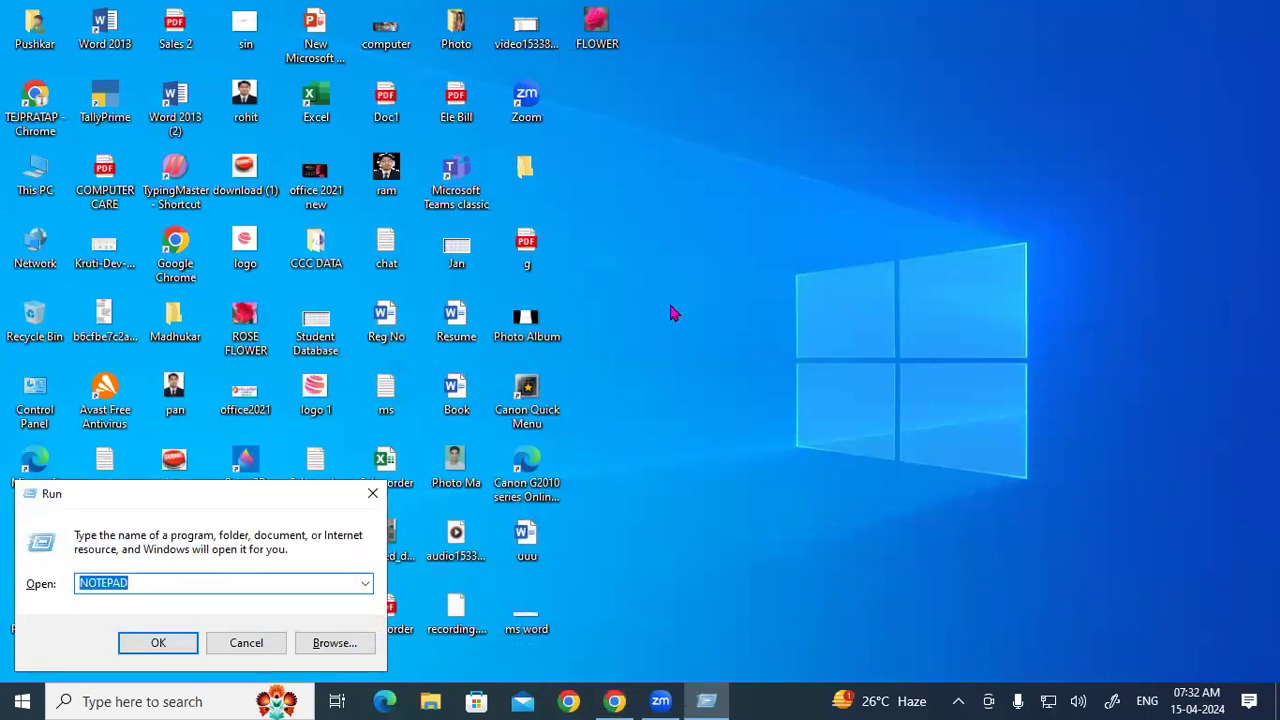
key(BackSpace)
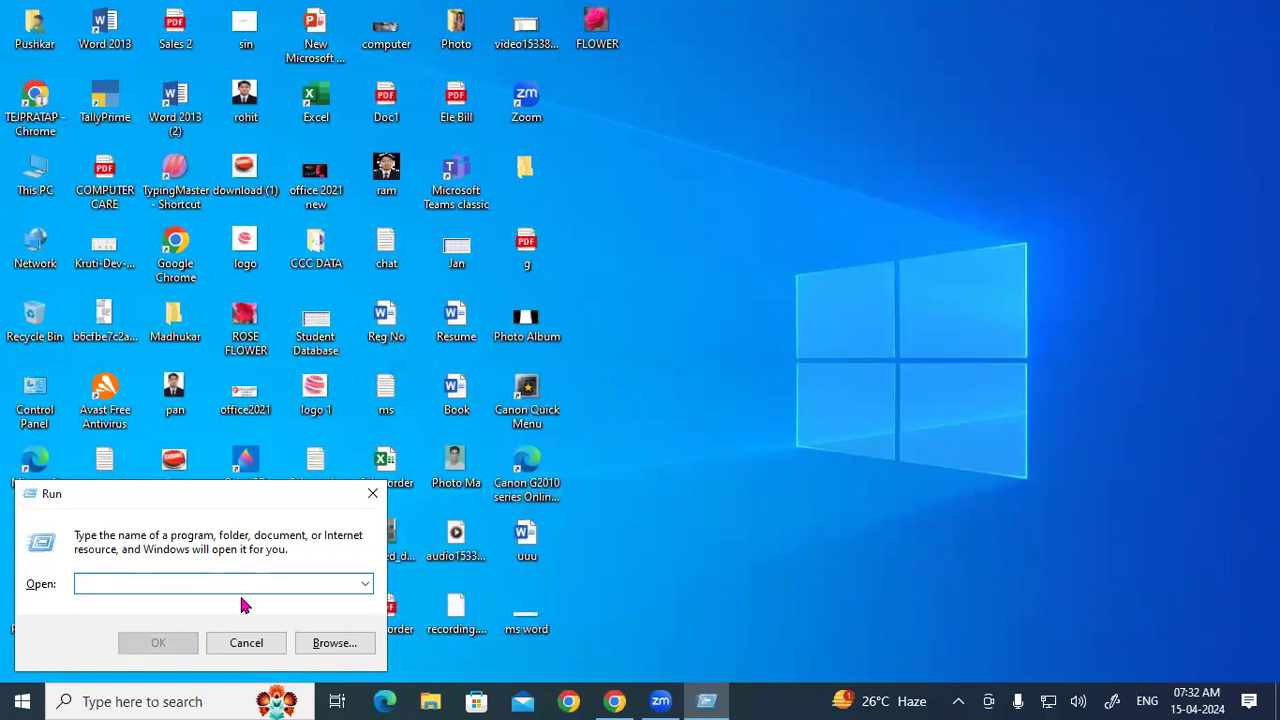
text(not)
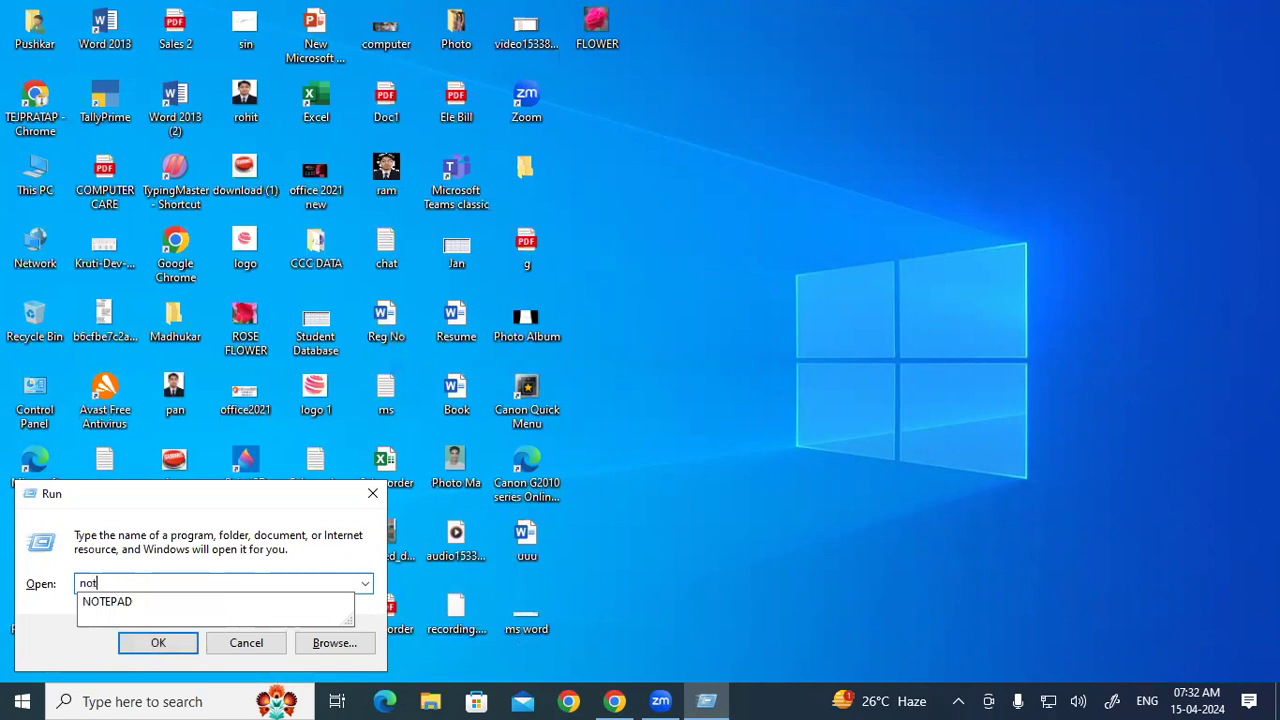
text(epad)
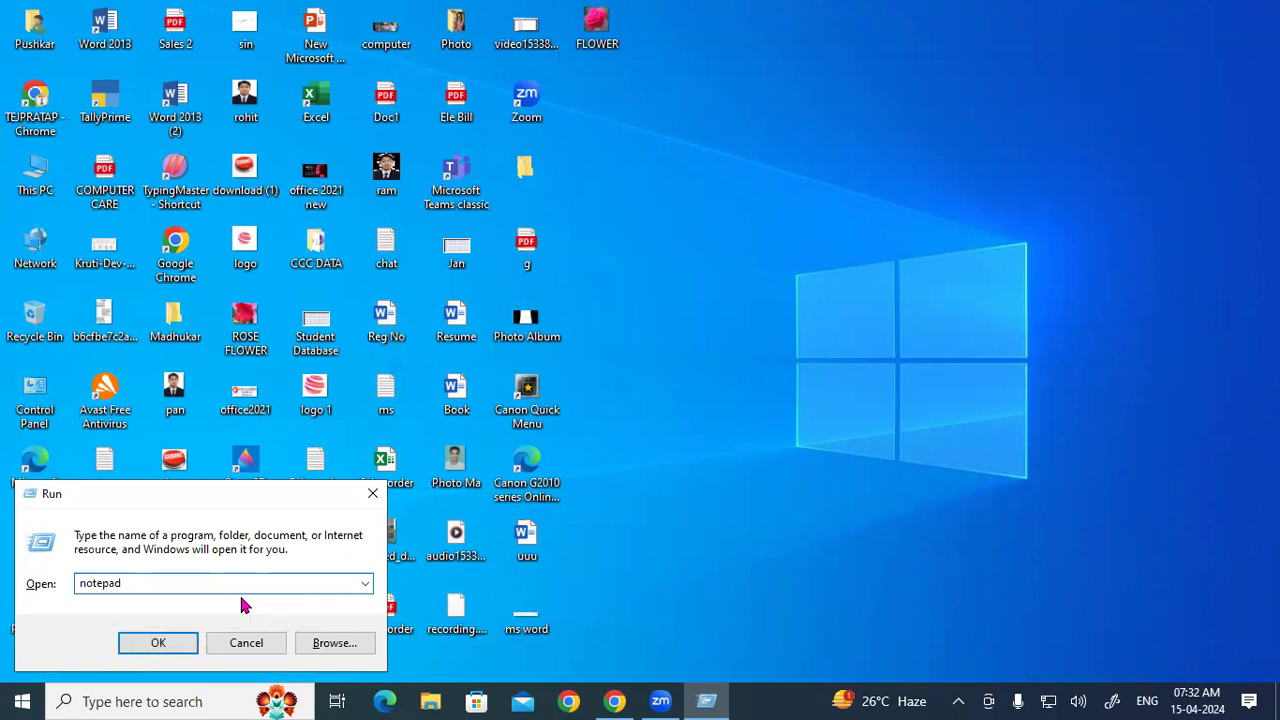
key(Return)
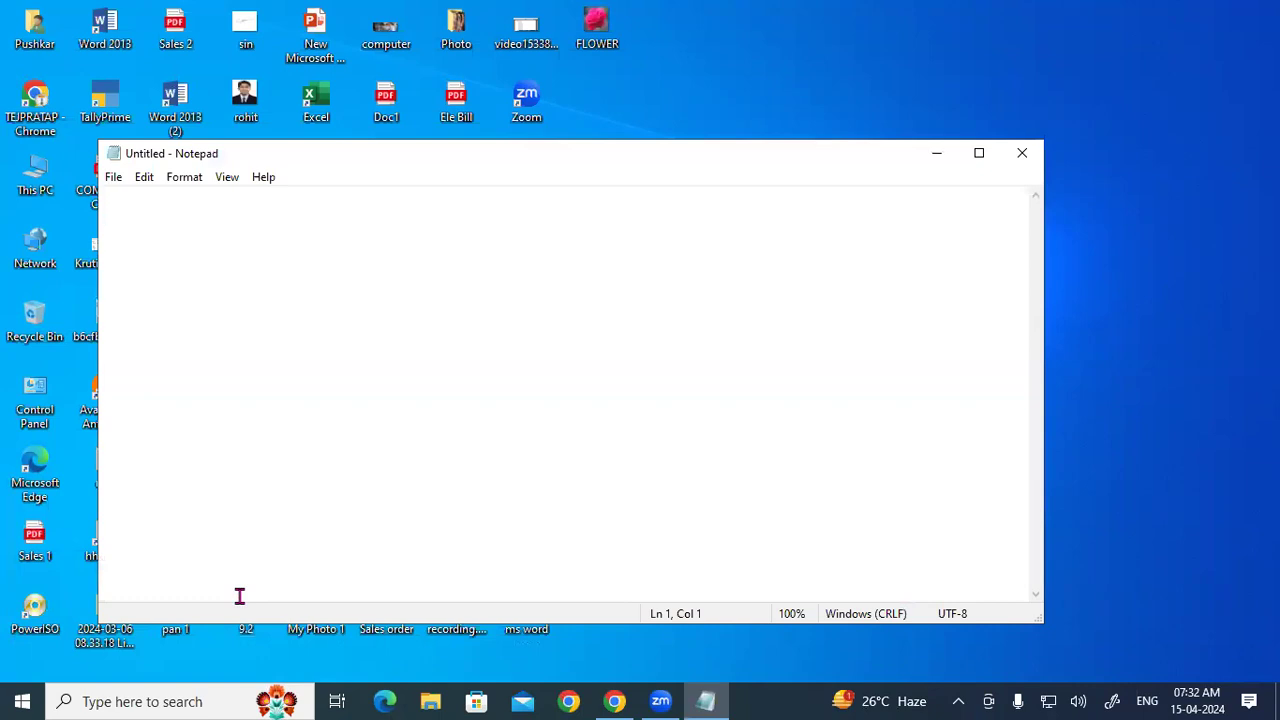
click(1028, 163)
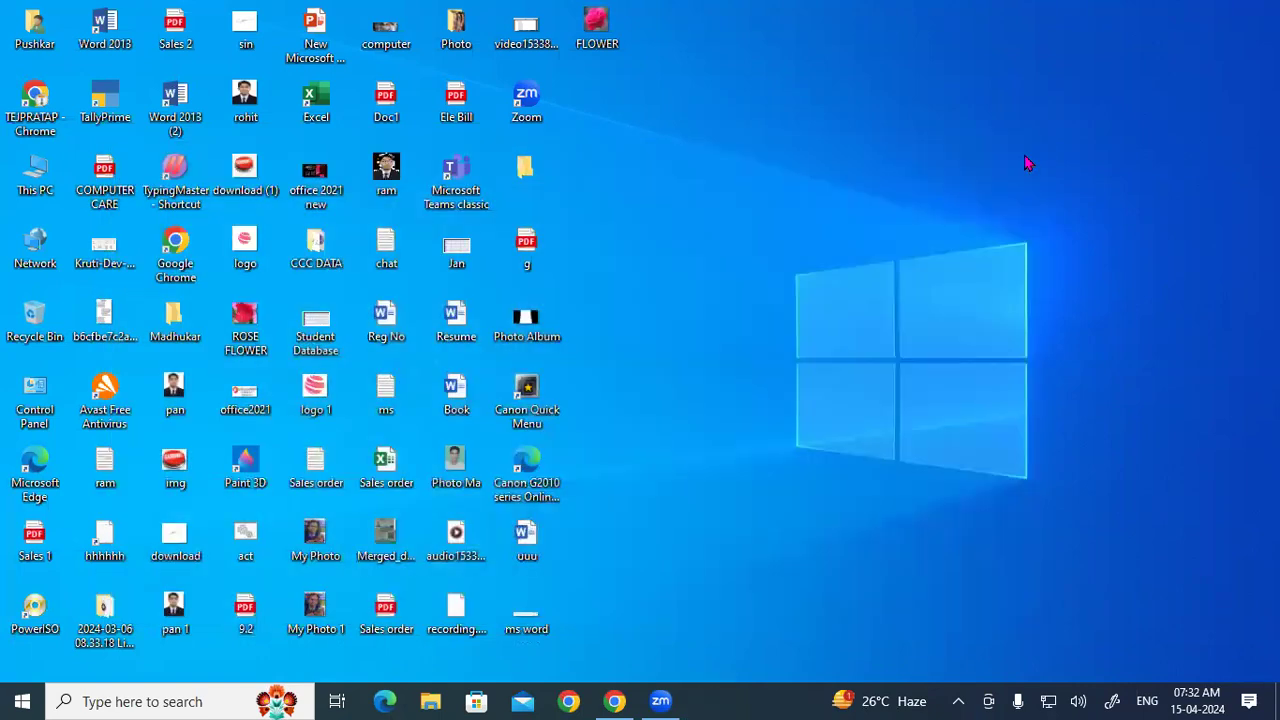
- Find notepad through Windows search, open it, and close its empty window
key(super+s)
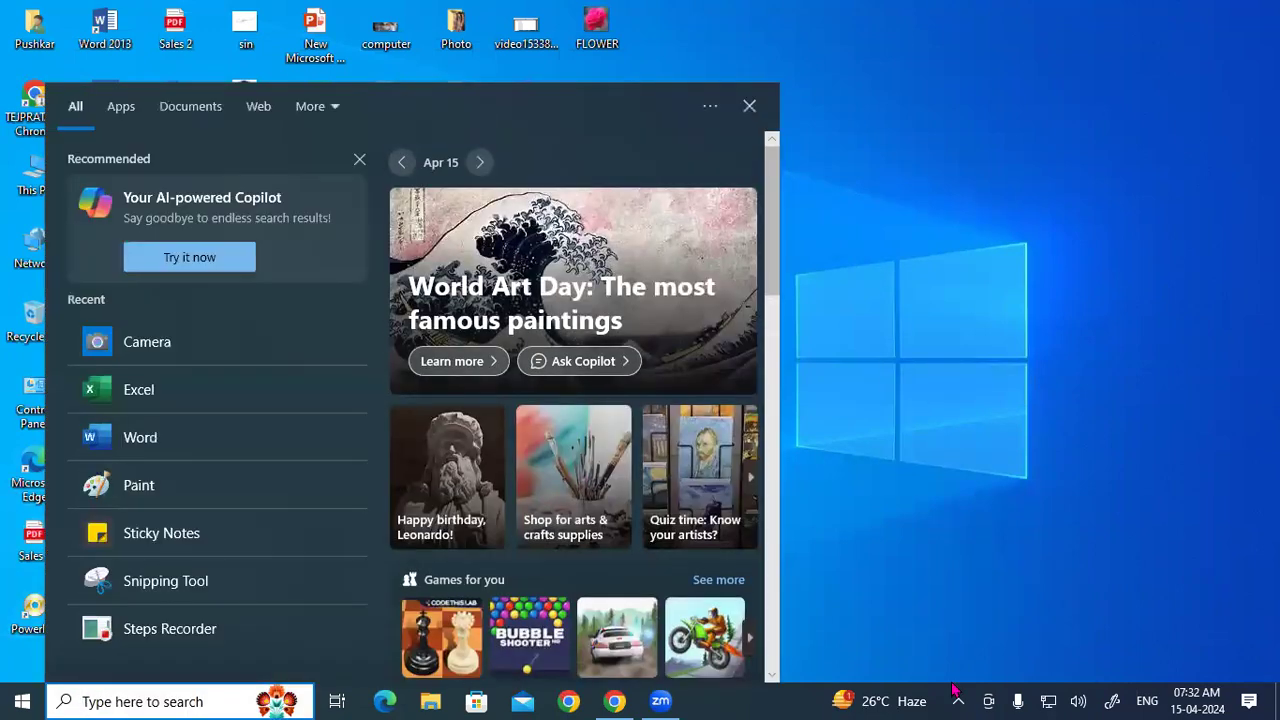
text(note)
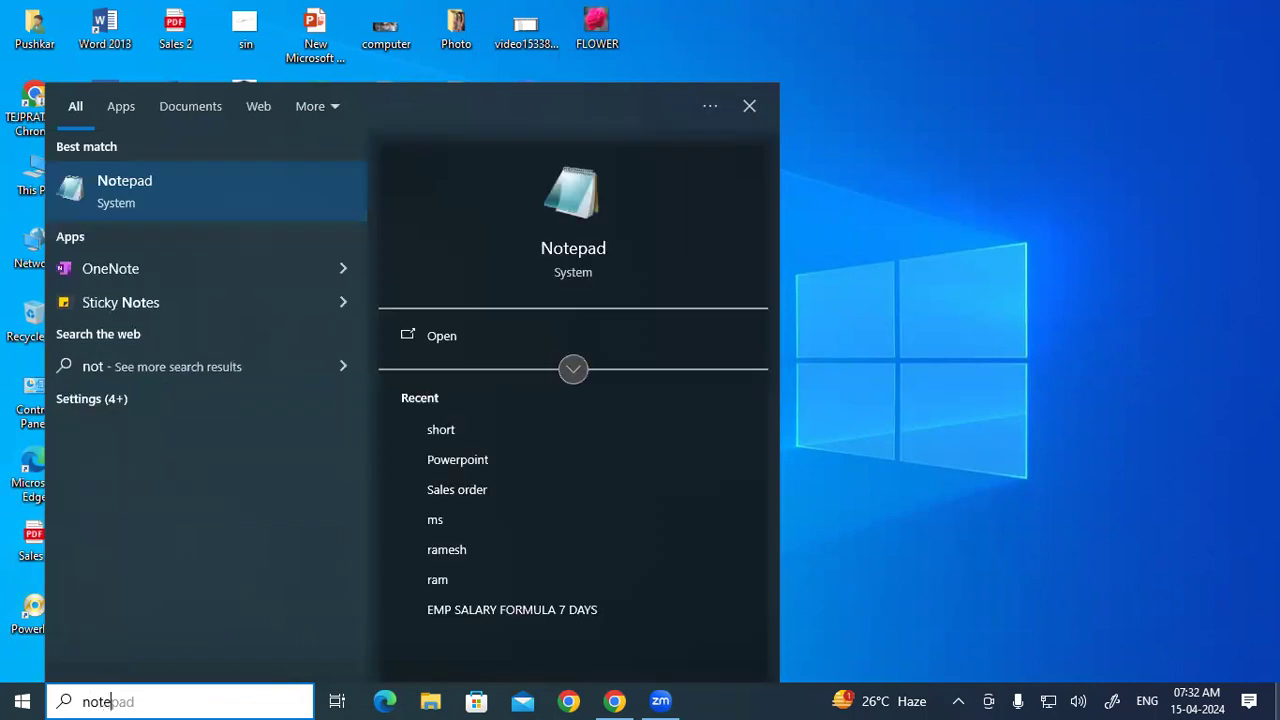
text(pad)
key(Return)
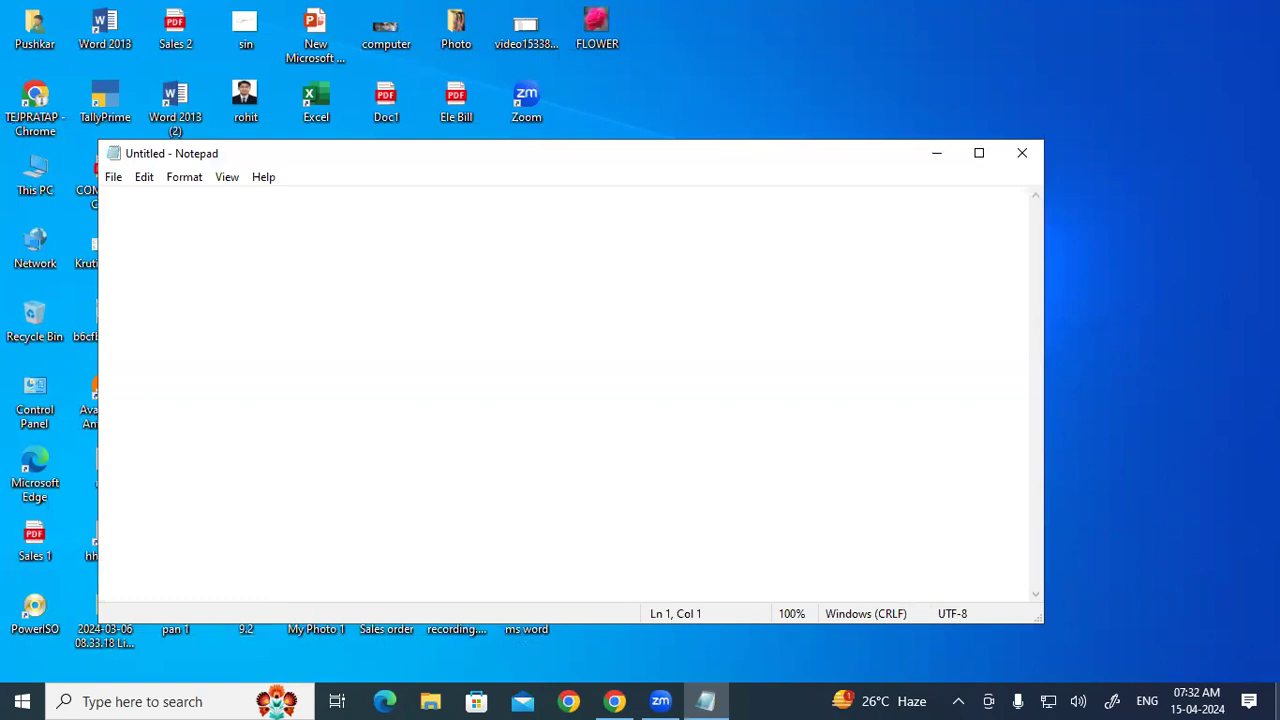
click(1022, 153)
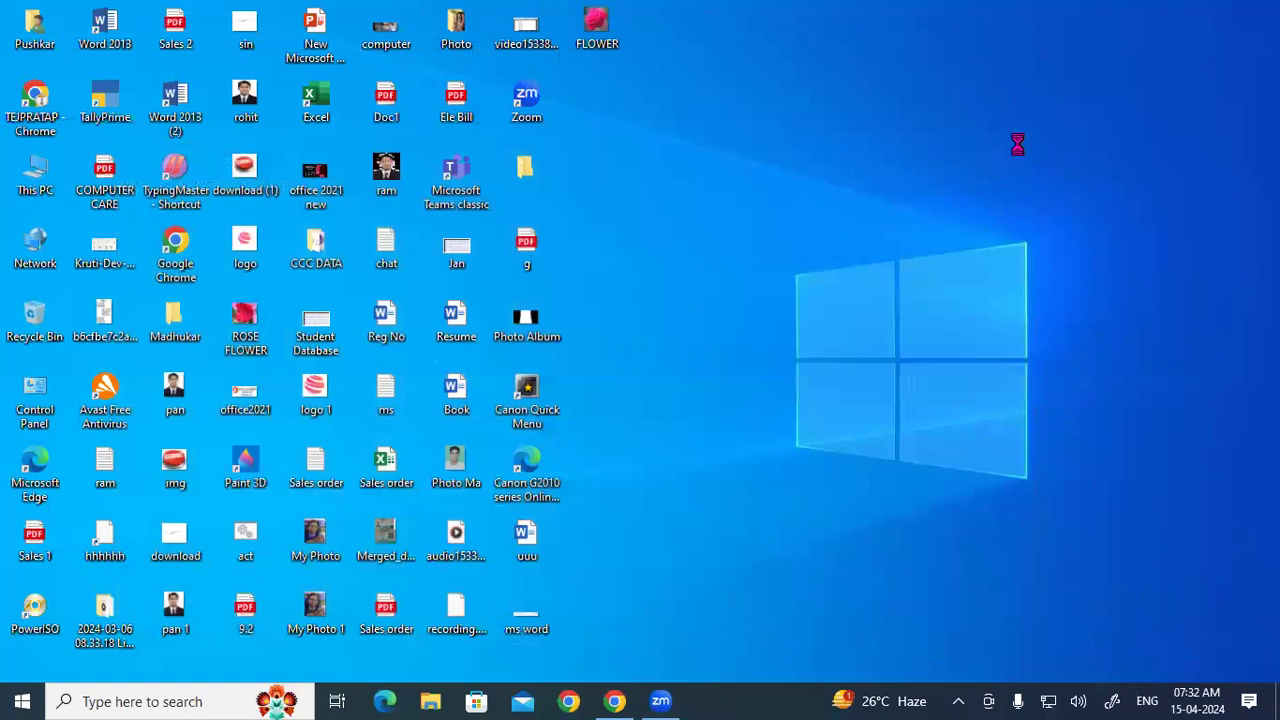
- Create a text document on the desktop with the default name, open it in Notepad and maximize the window
right_click(1022, 152)
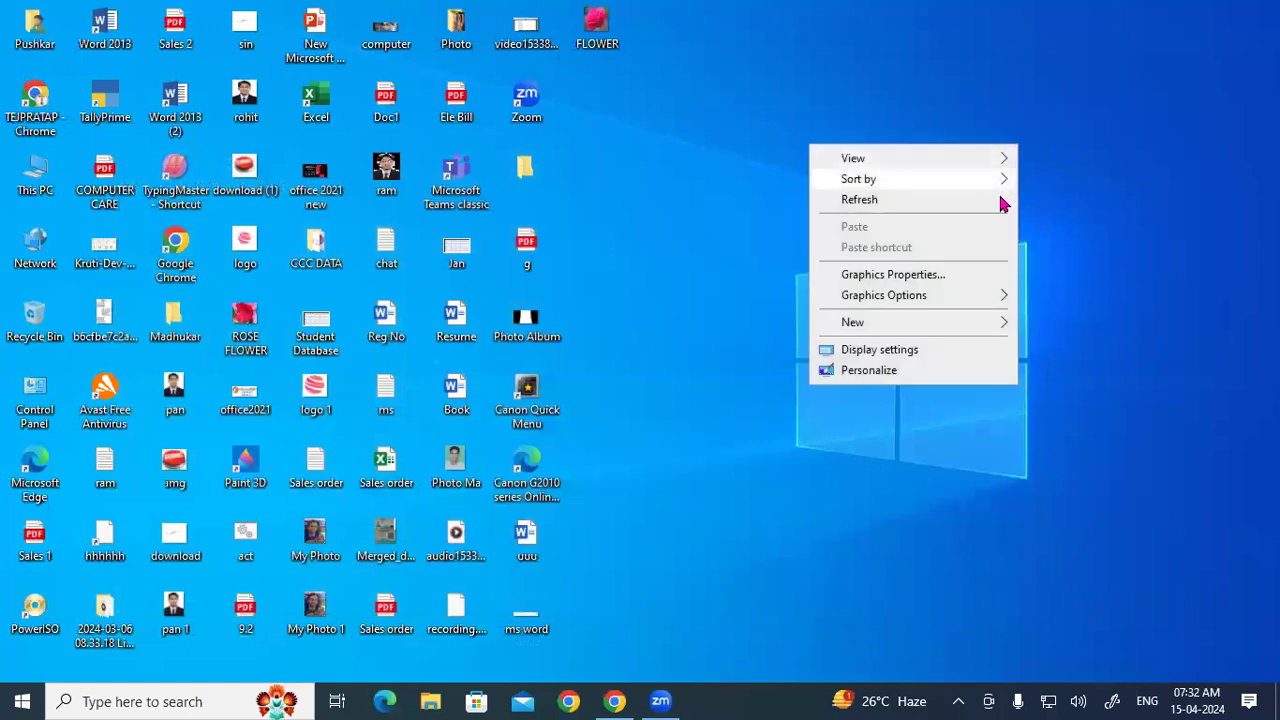
mouse_move(978, 331)
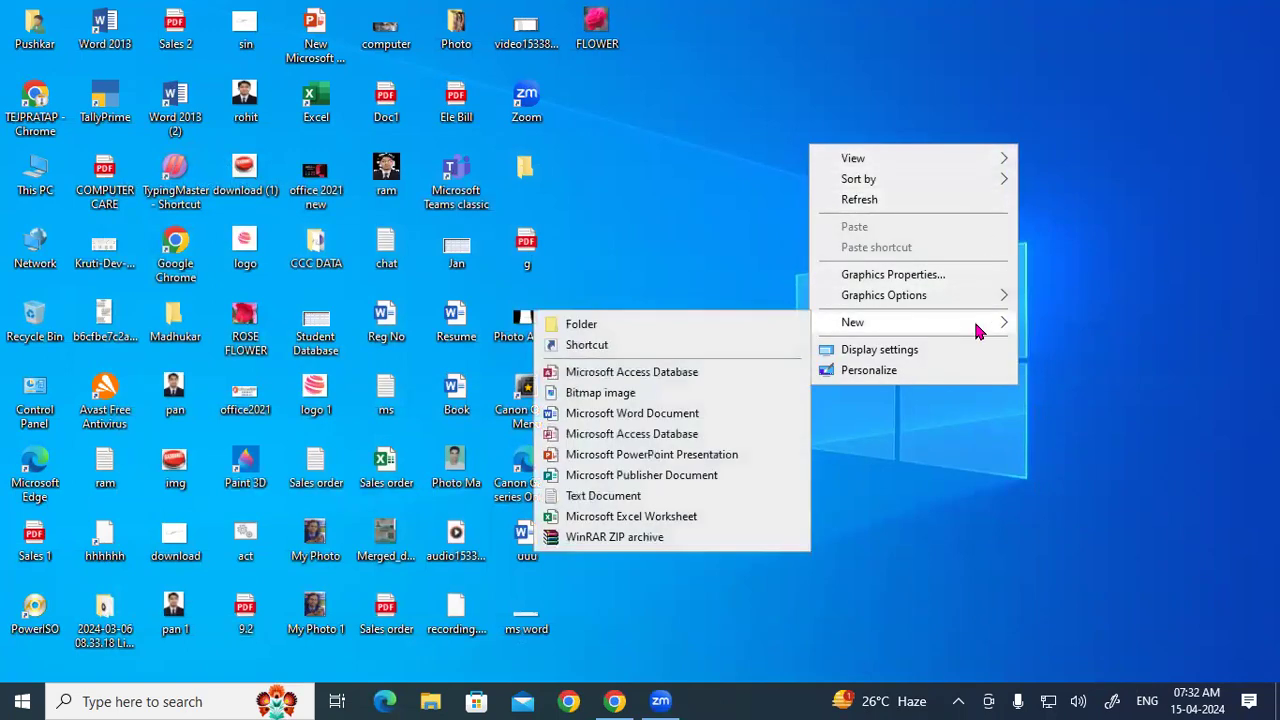
click(694, 500)
key(Return)
double_click(618, 122)
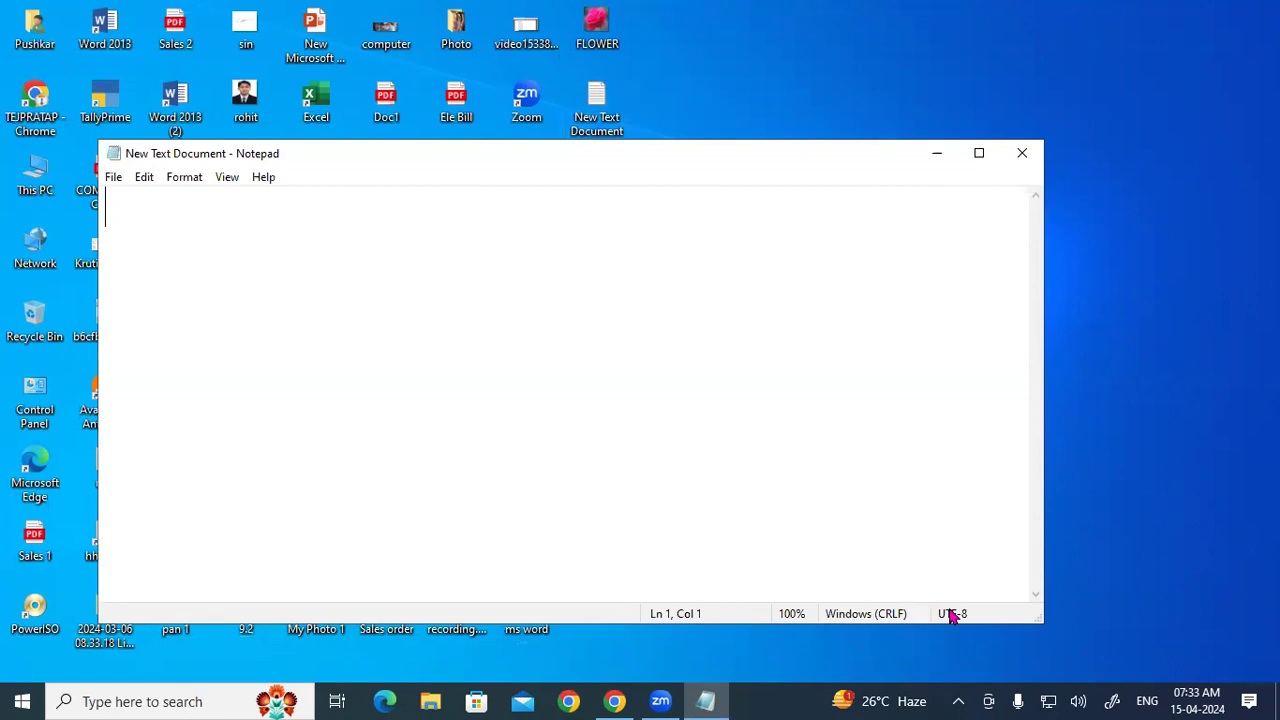
click(979, 153)
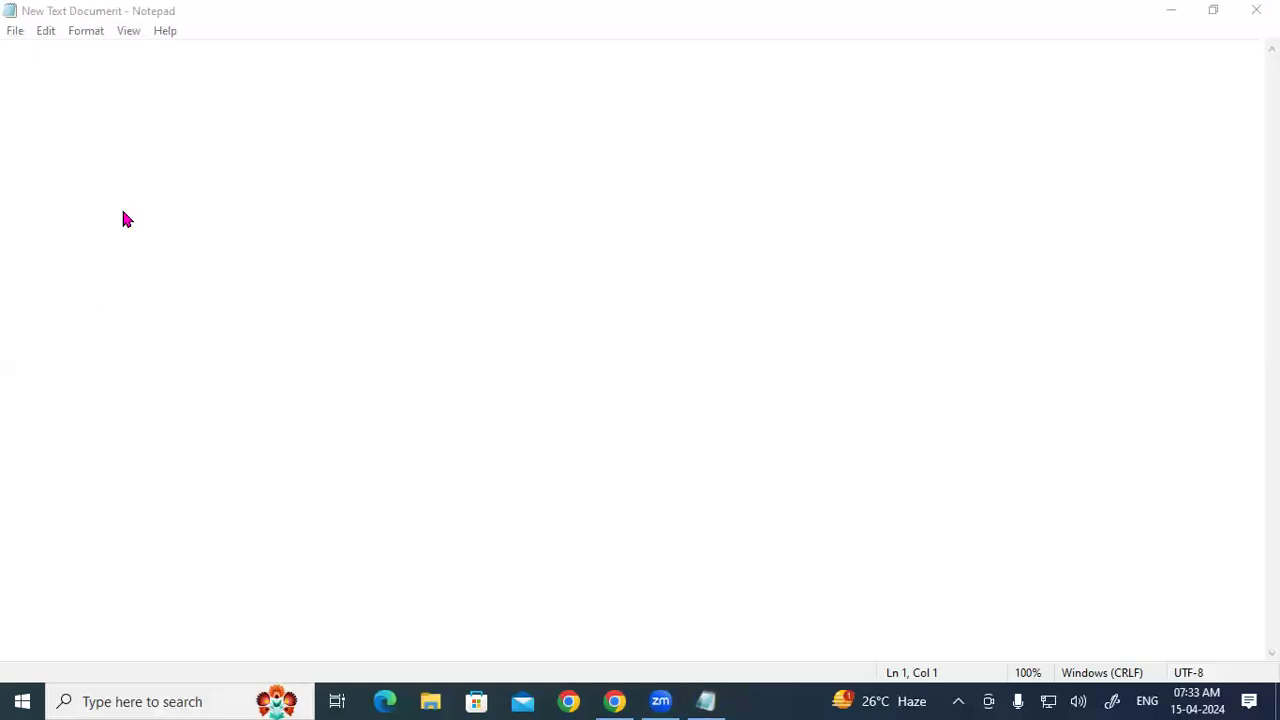
drag(2, 2, 1279, 22)
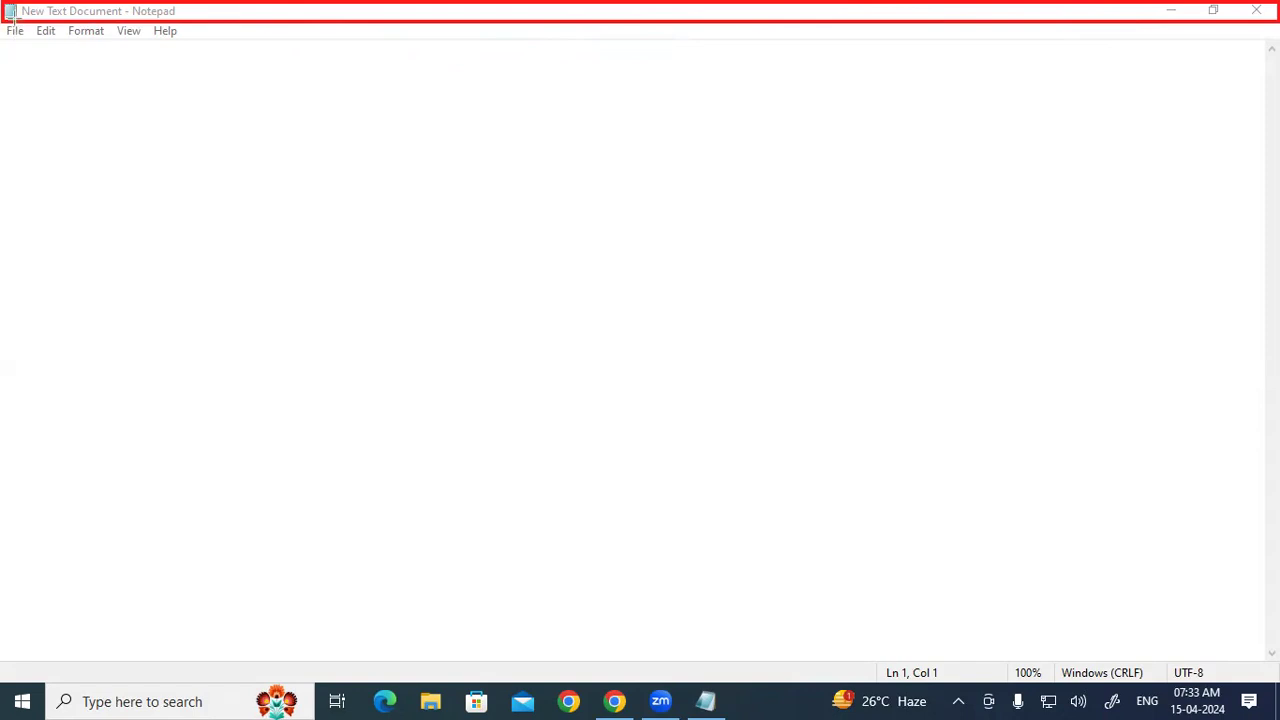
drag(3, 25, 202, 46)
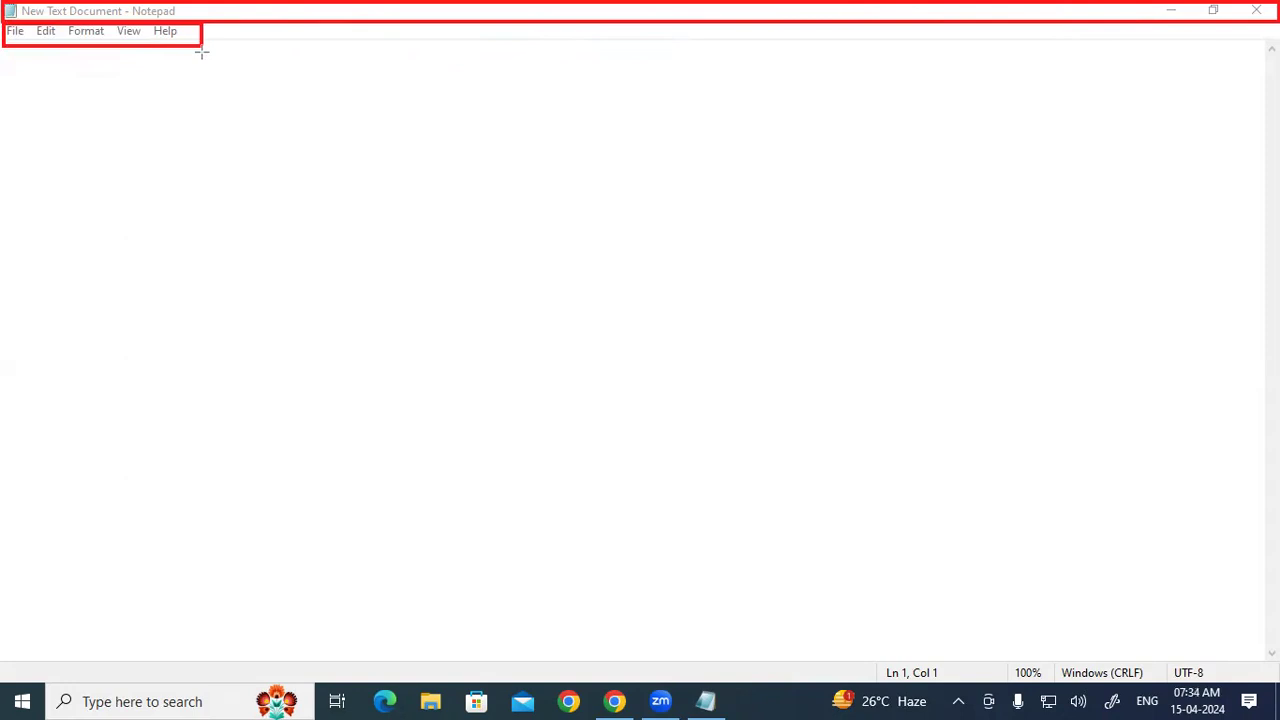
drag(9, 56, 1241, 626)
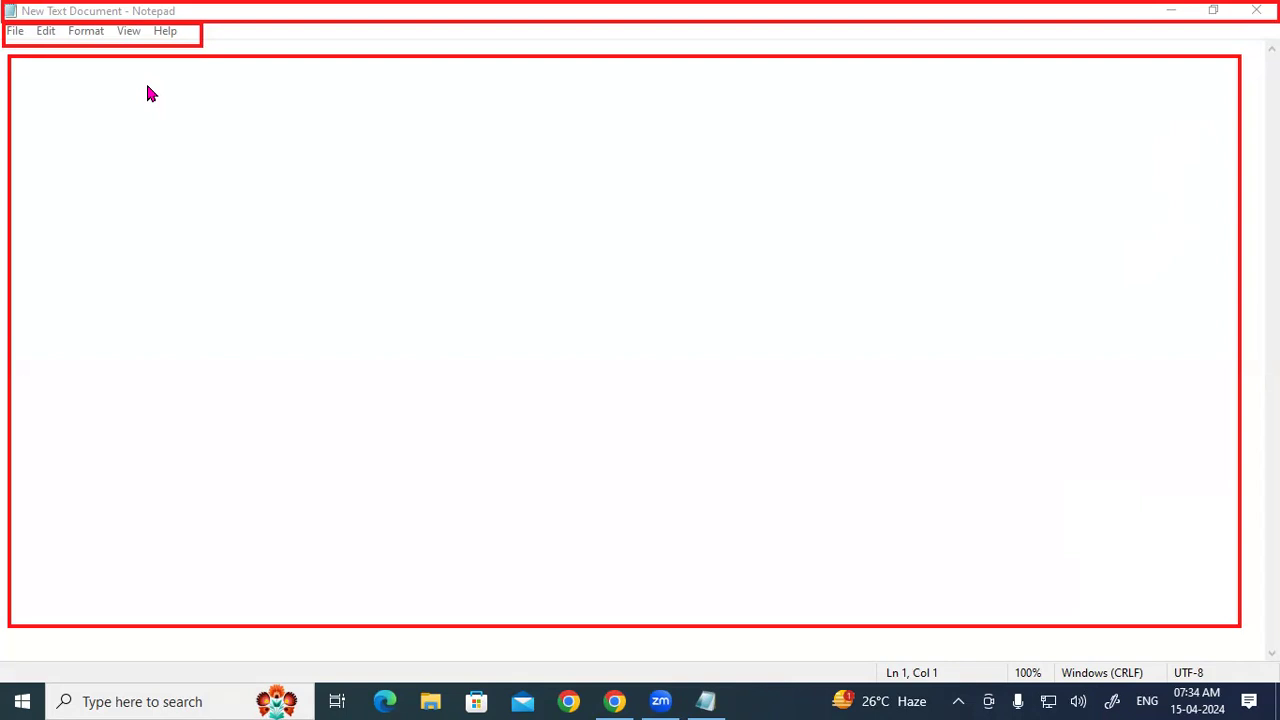
drag(36, 657, 1220, 683)
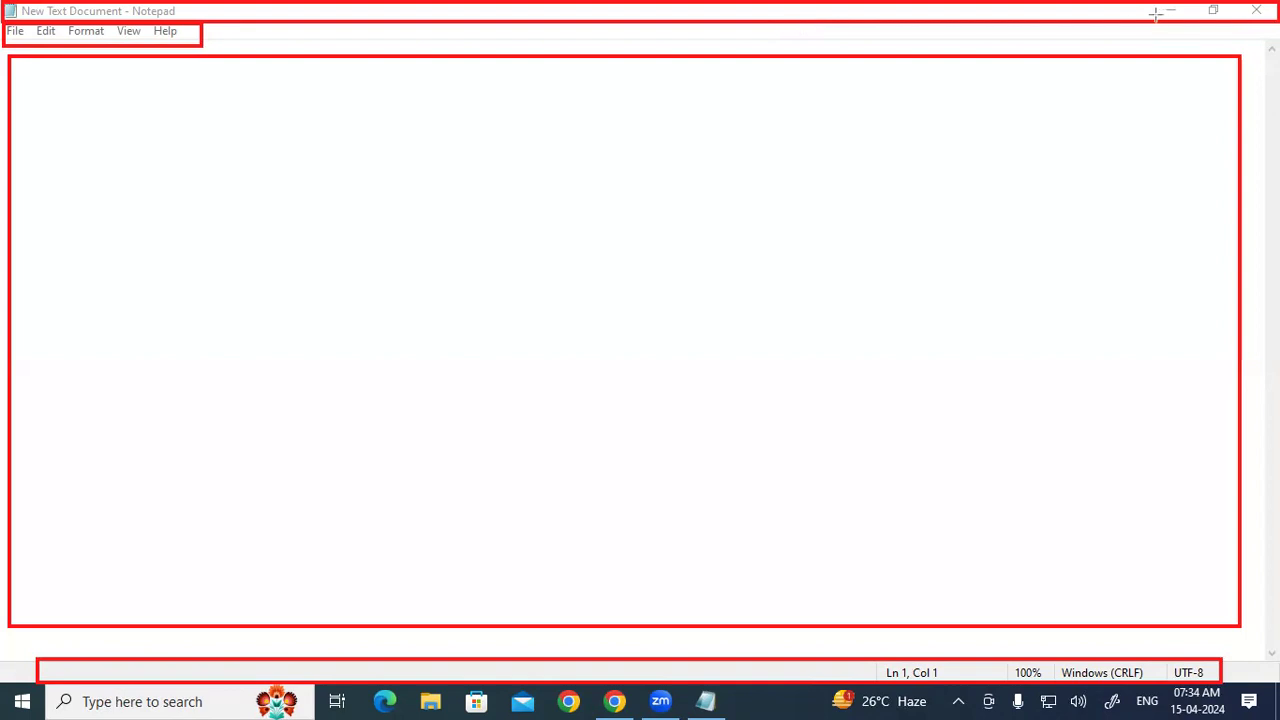
drag(1157, 3, 1186, 36)
mouse_move(1201, 3)
mouse_down()
mouse_move(1232, 60)
mouse_move(1227, 44)
mouse_move(1266, 59)
mouse_move(1270, 87)
mouse_up()
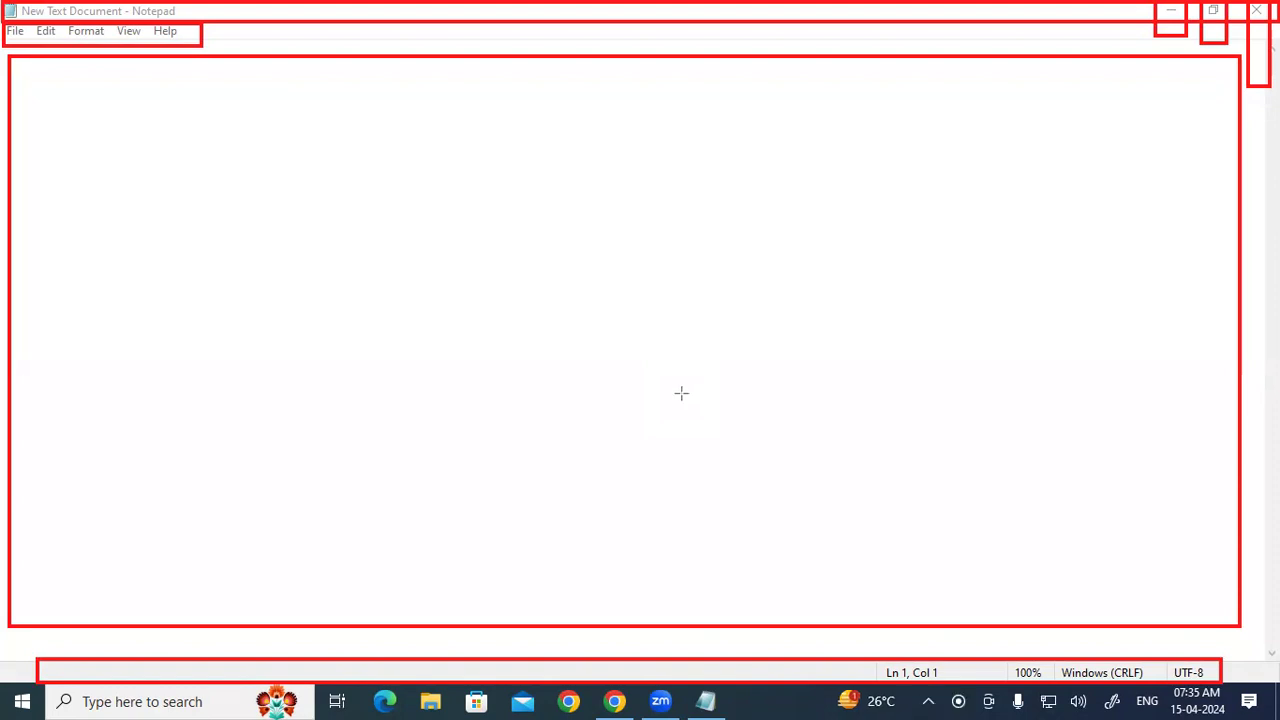
mouse_move(4, 24)
mouse_down()
mouse_move(35, 47)
mouse_move(38, 31)
mouse_move(56, 44)
mouse_move(133, 37)
mouse_move(146, 50)
mouse_move(176, 34)
mouse_move(183, 47)
mouse_up()
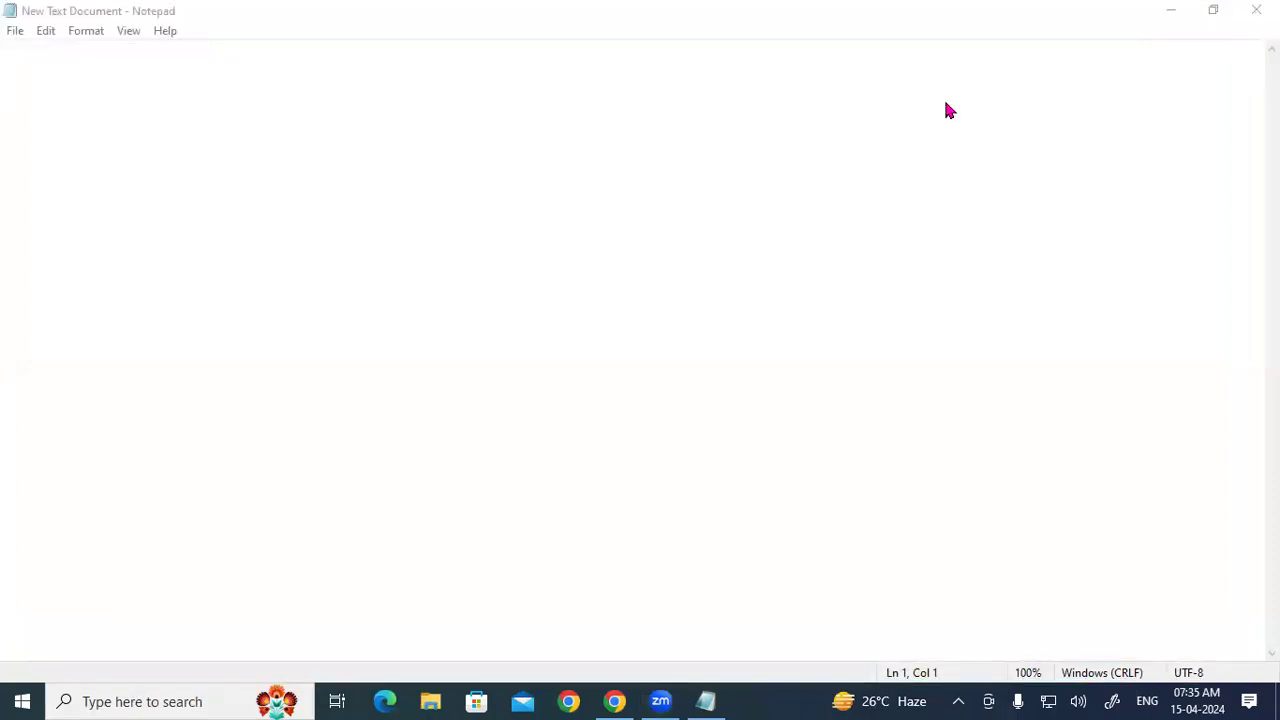
- Replace the open text file with a new blank document in the same Notepad window
click(19, 32)
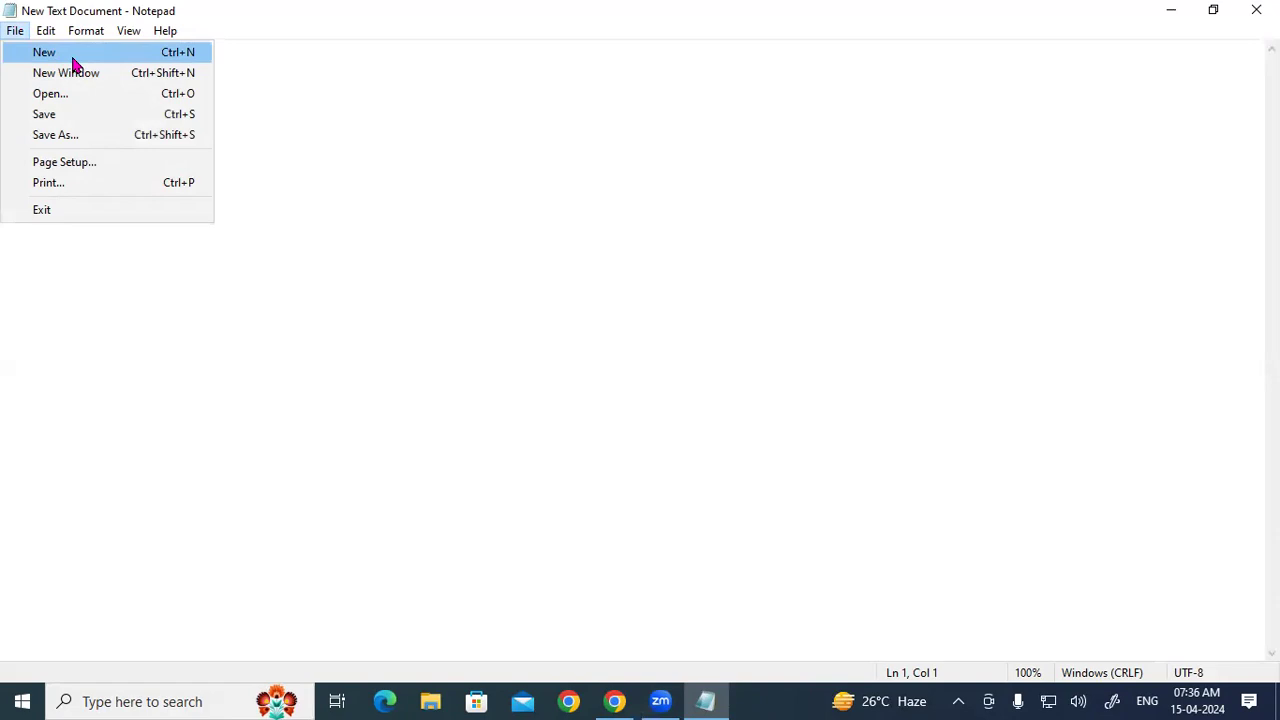
click(258, 148)
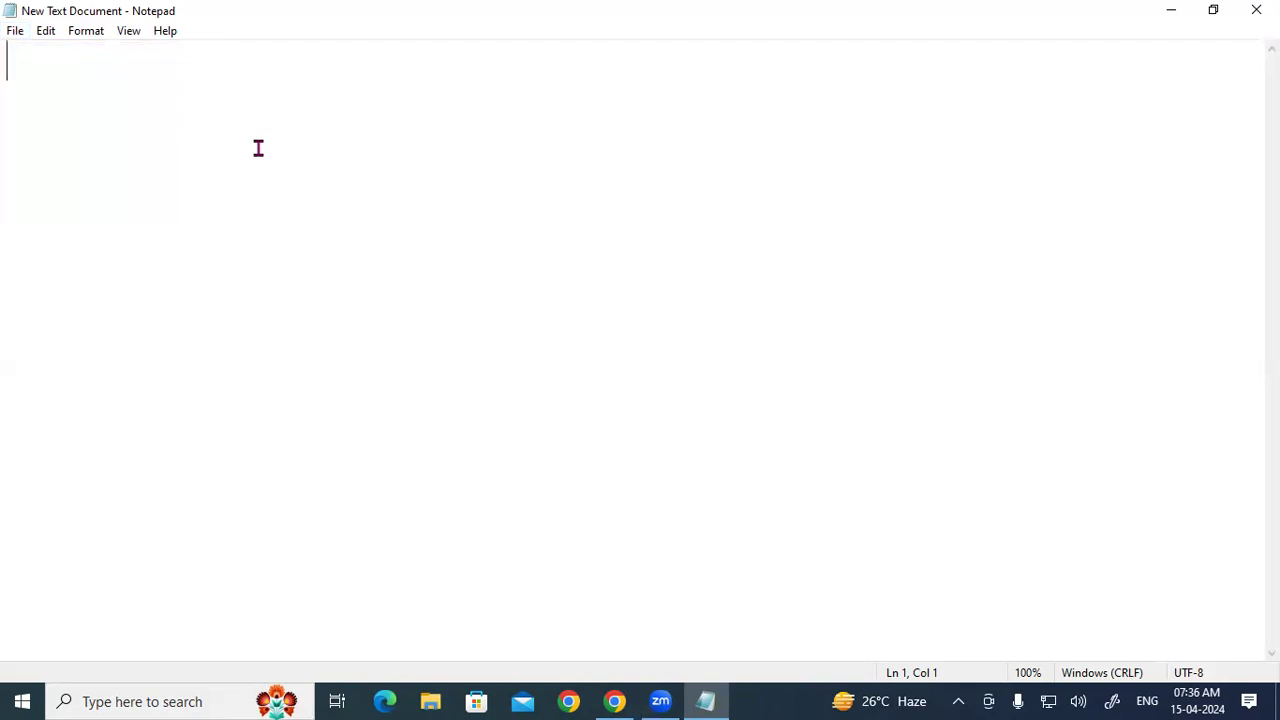
click(22, 36)
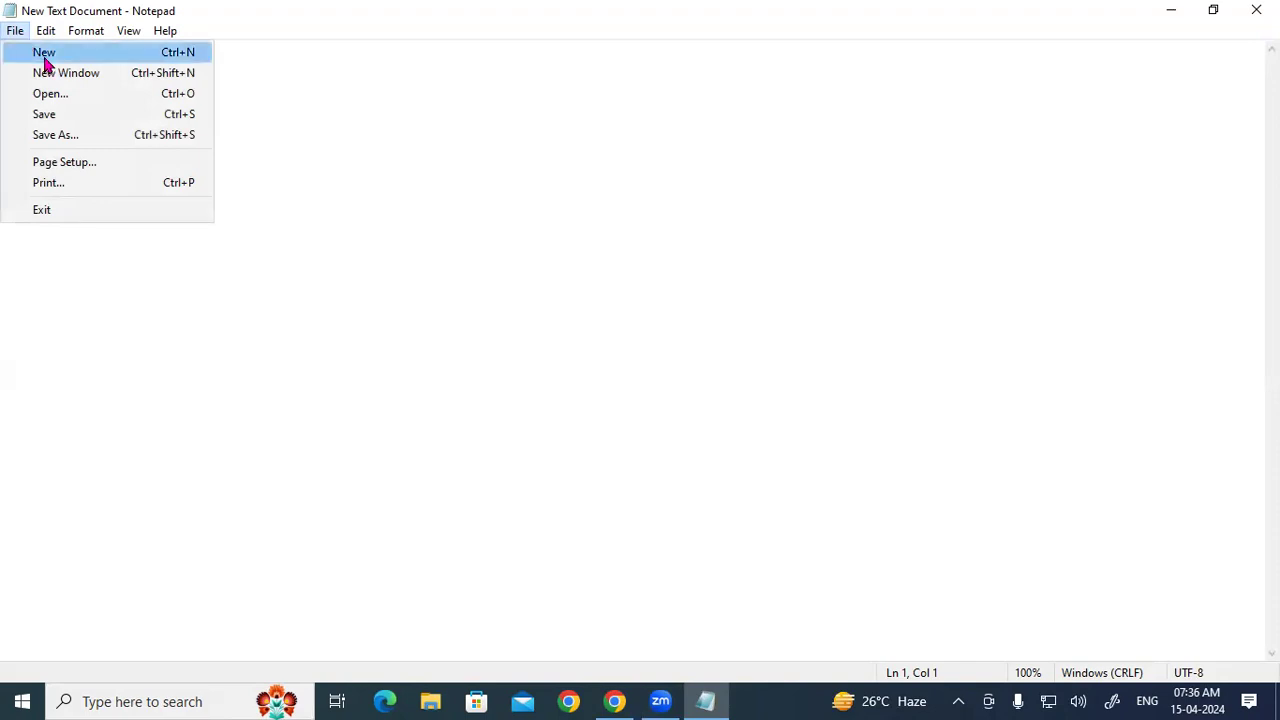
click(44, 60)
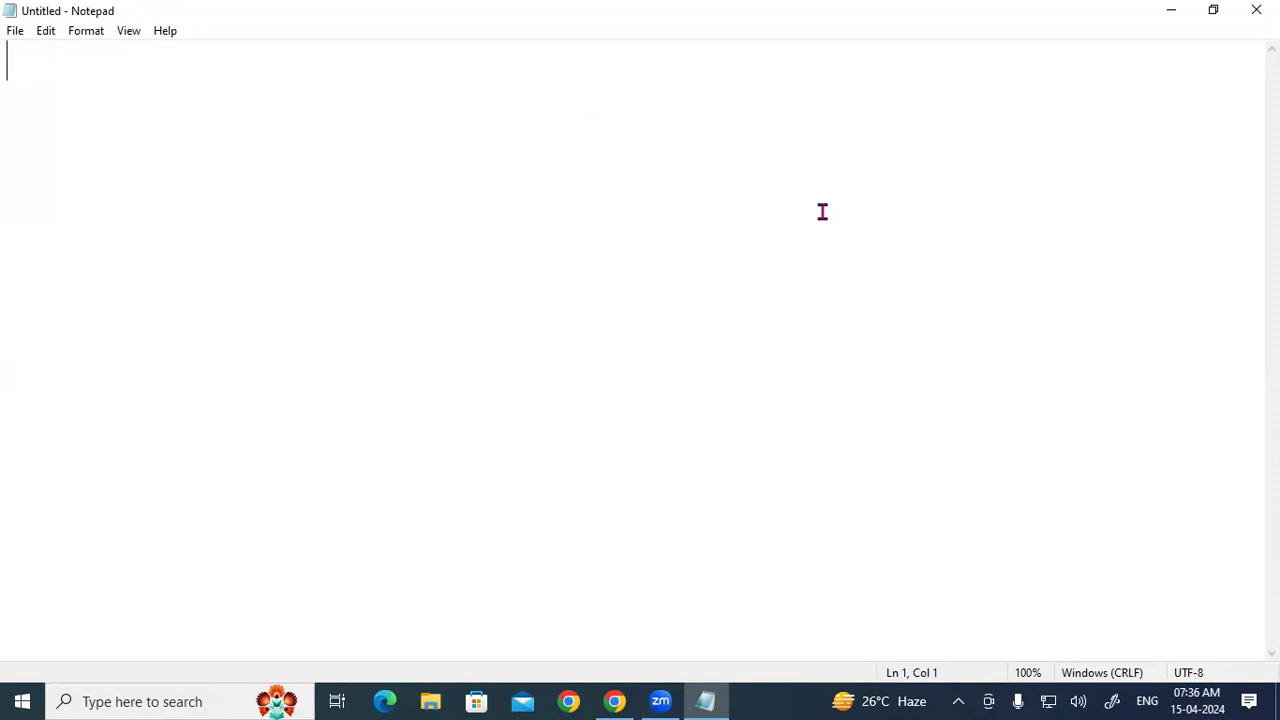
- Write the line GAYATRI INSTITUTE OF TECHNOLOGY in the blank document
text(GAYTRI)
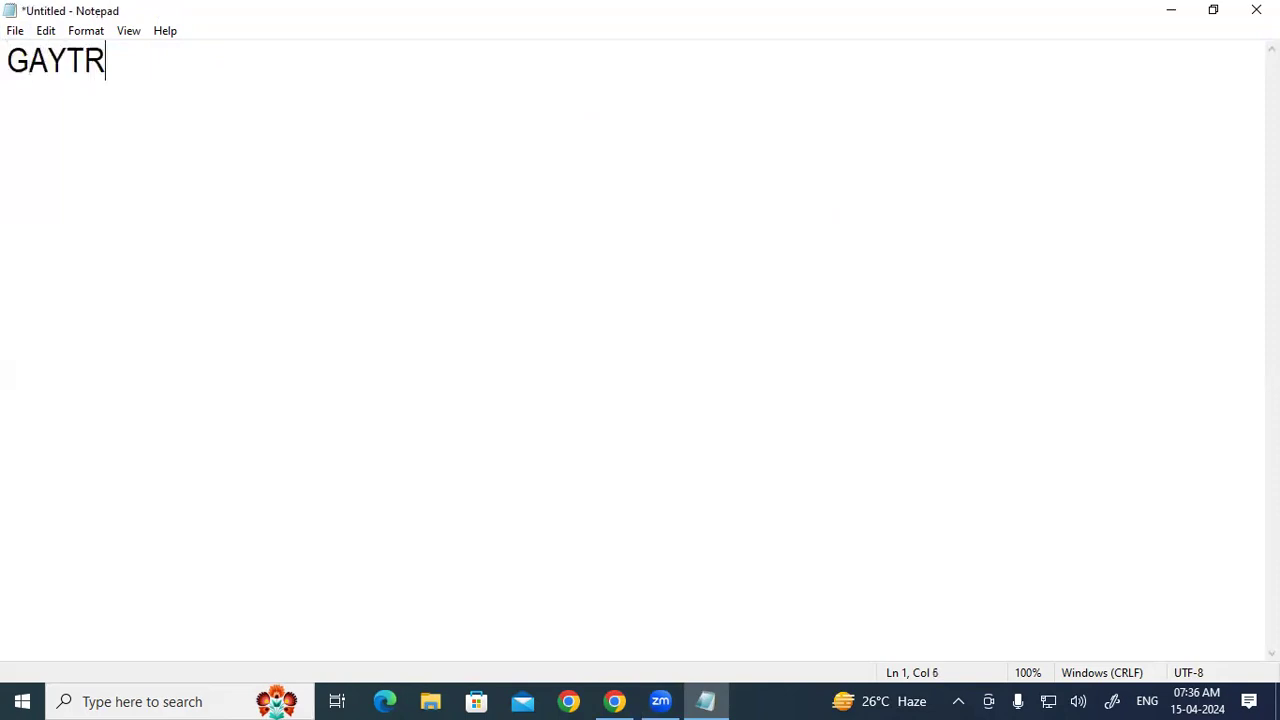
key(BackSpace)
key(BackSpace)
key(BackSpace)
key(BackSpace)
text(ATRI IN)
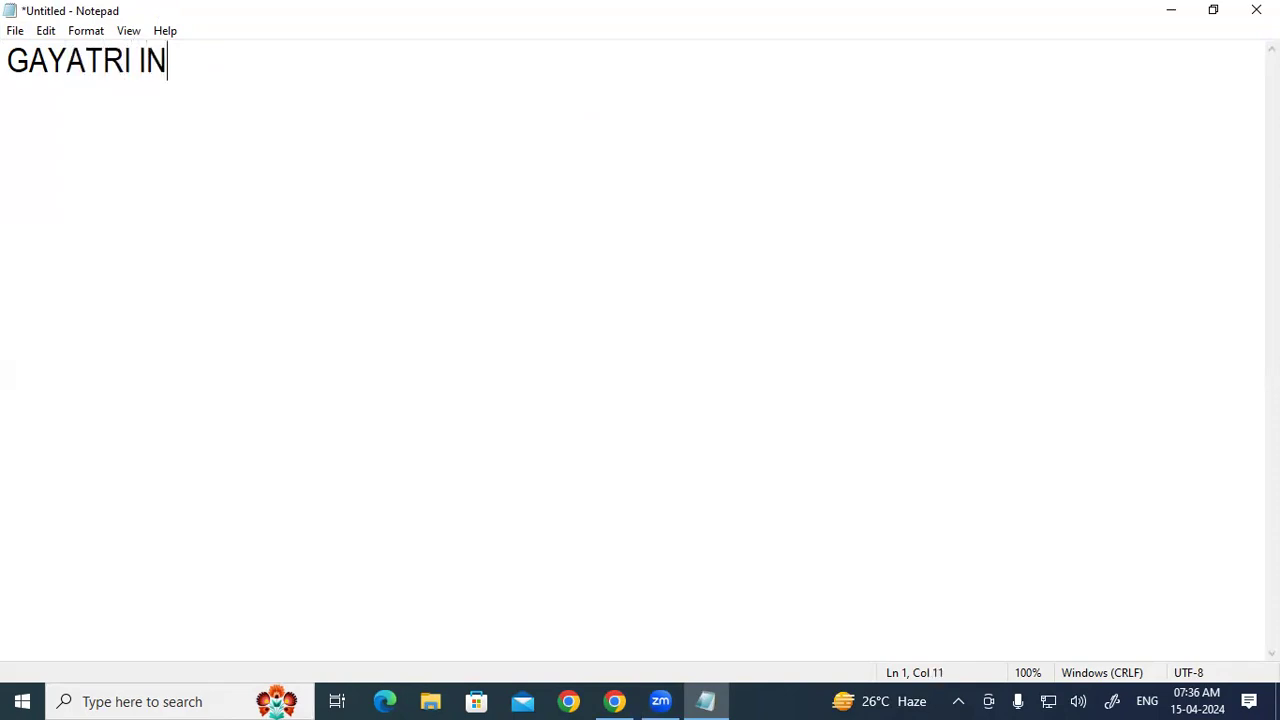
text(STITUTE )
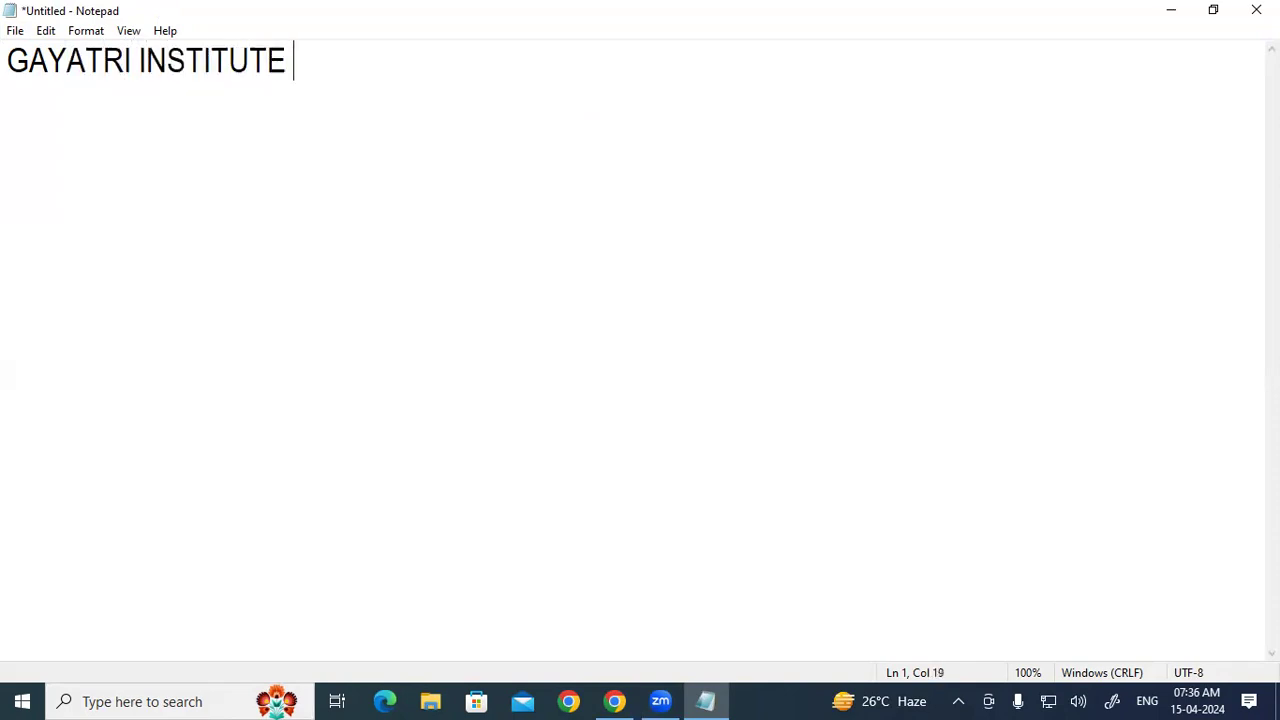
text(OF TEC)
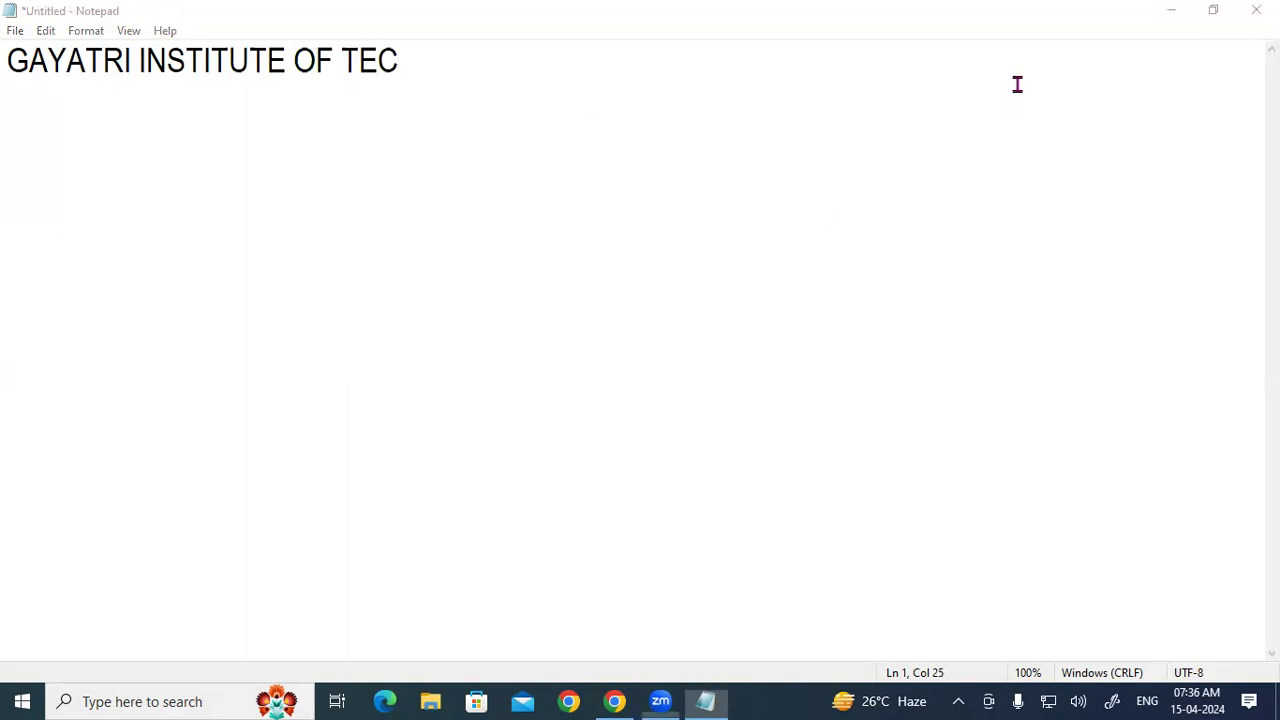
click(406, 63)
text(H)
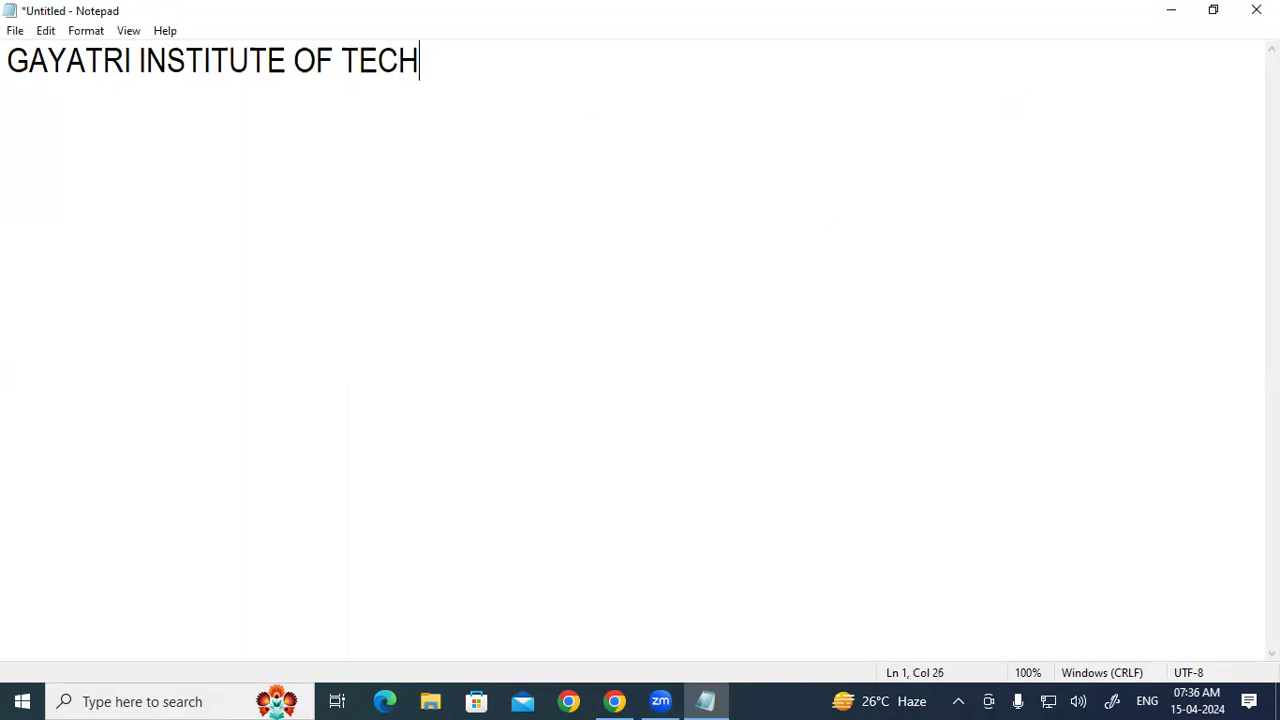
text(NOLOGY)
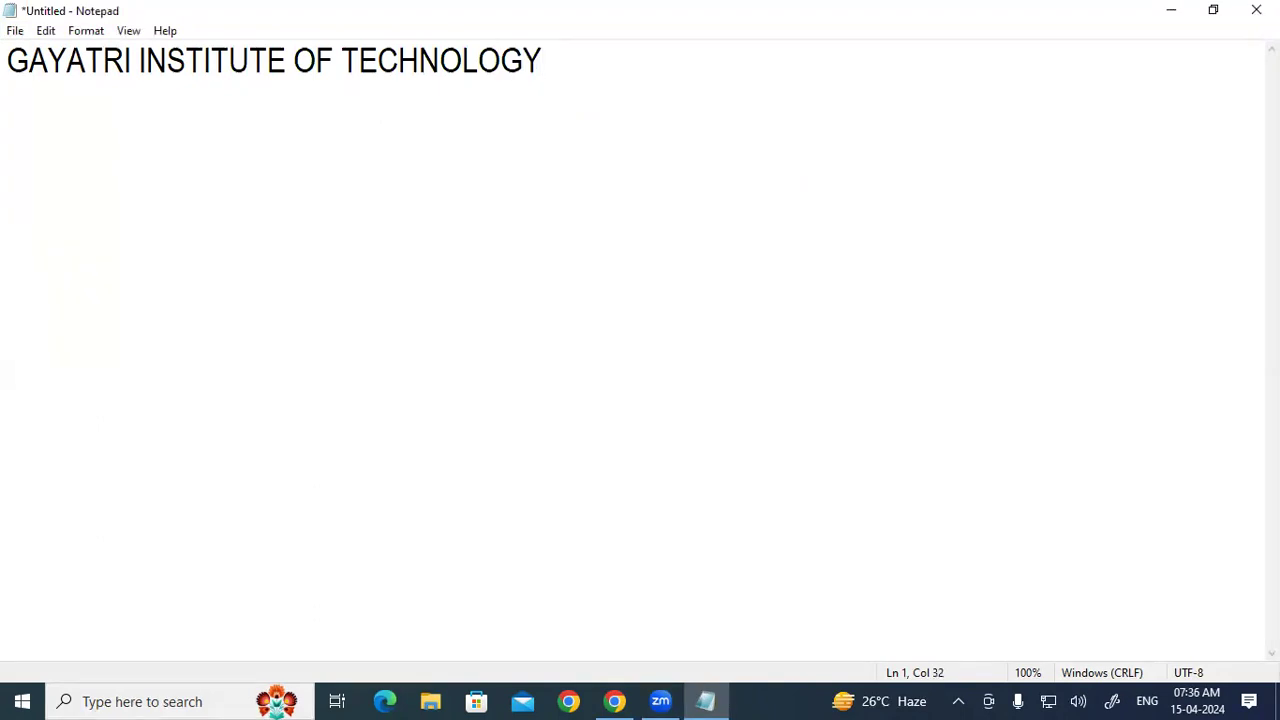
- Enlarge the document view to 170% zoom
key(ctrl+plus)
key(ctrl+plus)
key(ctrl+plus)
key(ctrl+plus)
key(ctrl+plus)
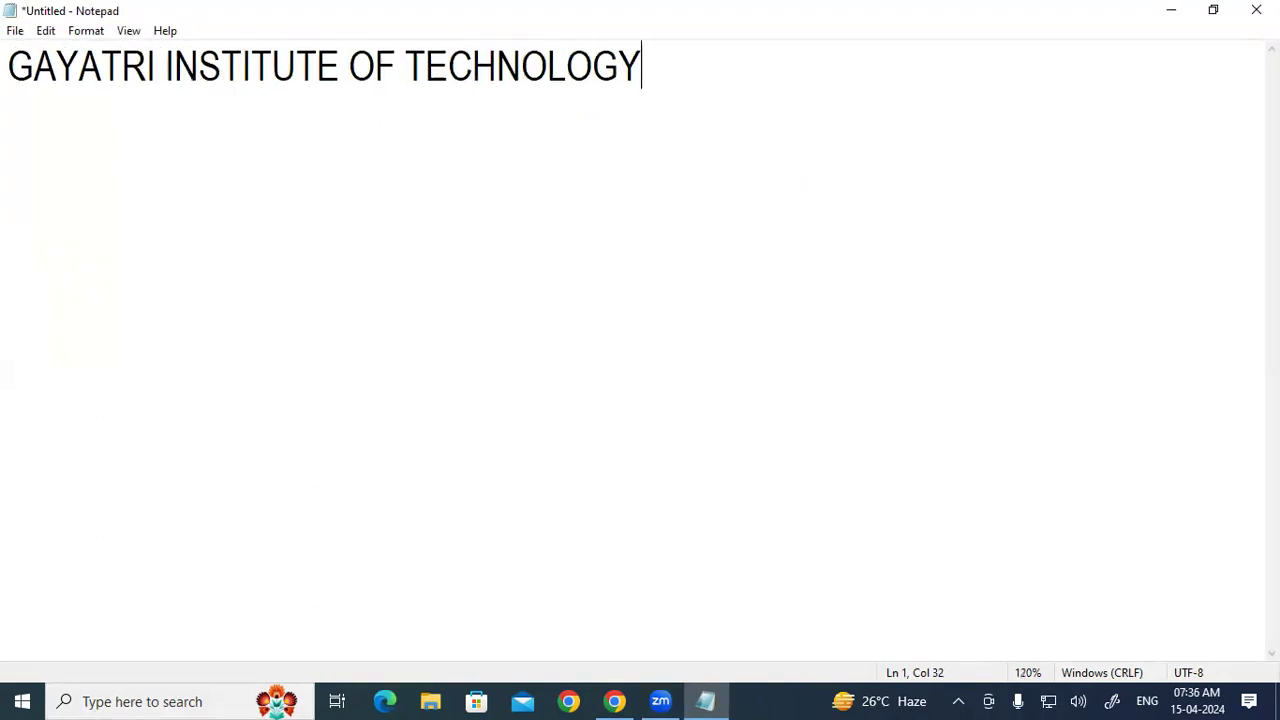
key(ctrl+plus)
key(ctrl+plus)
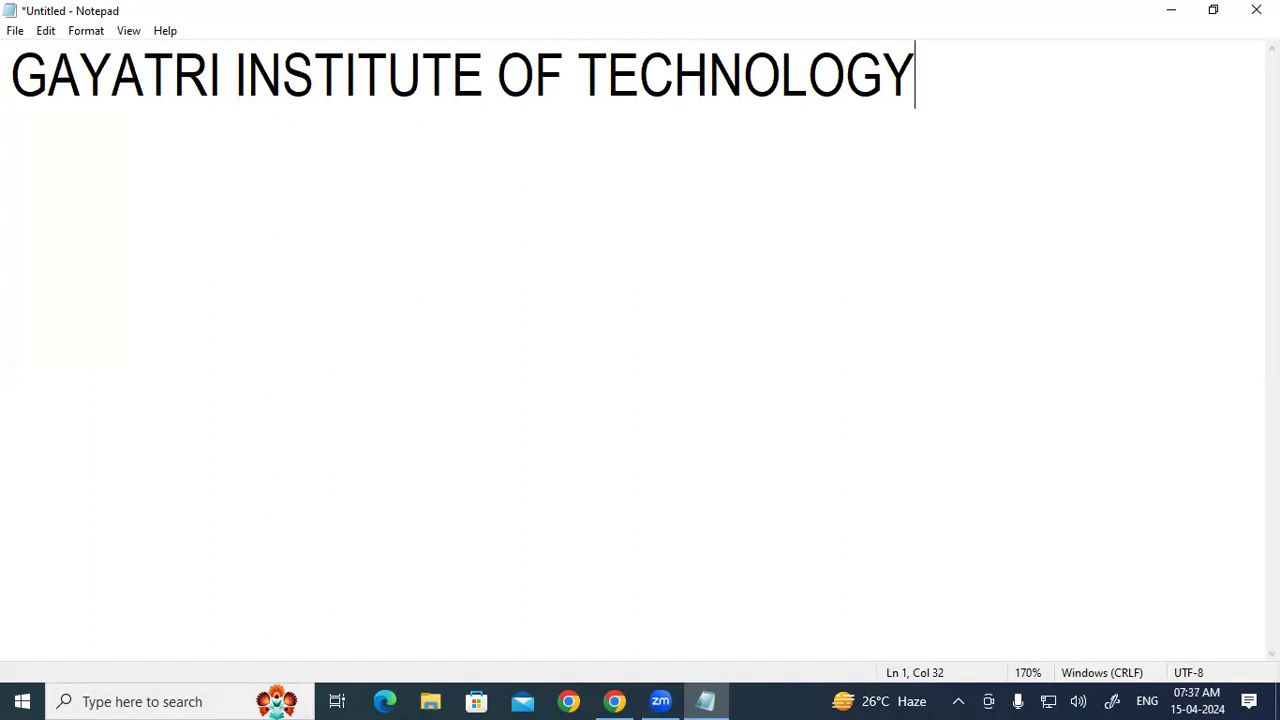
- Start another blank document, discarding the unsaved text
key(alt+F4)
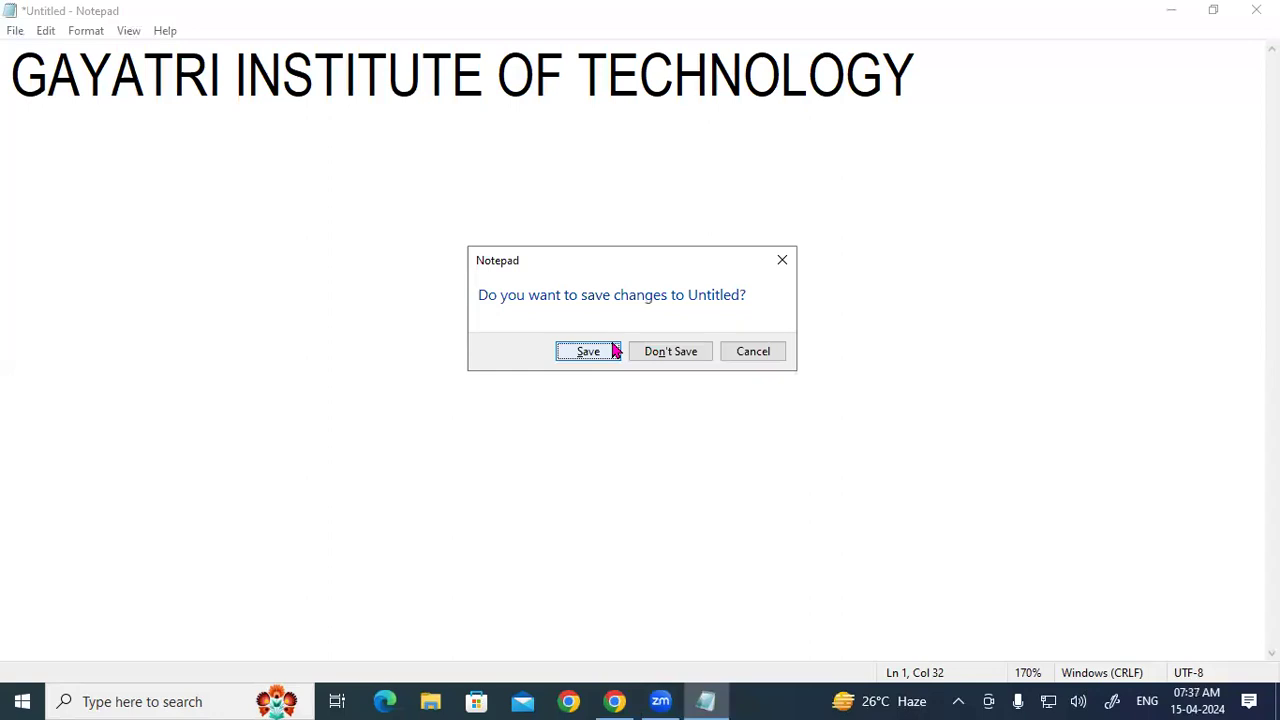
click(672, 356)
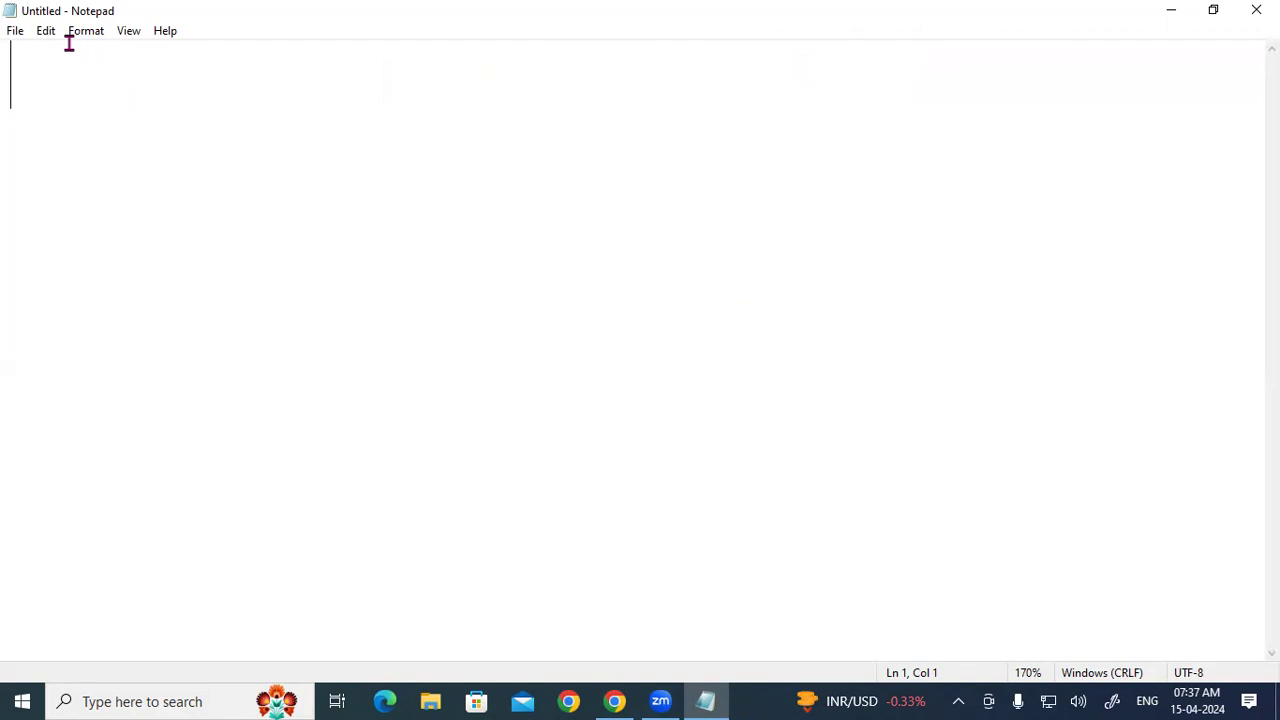
- Open a second, separate blank Notepad window while keeping the current one
click(18, 34)
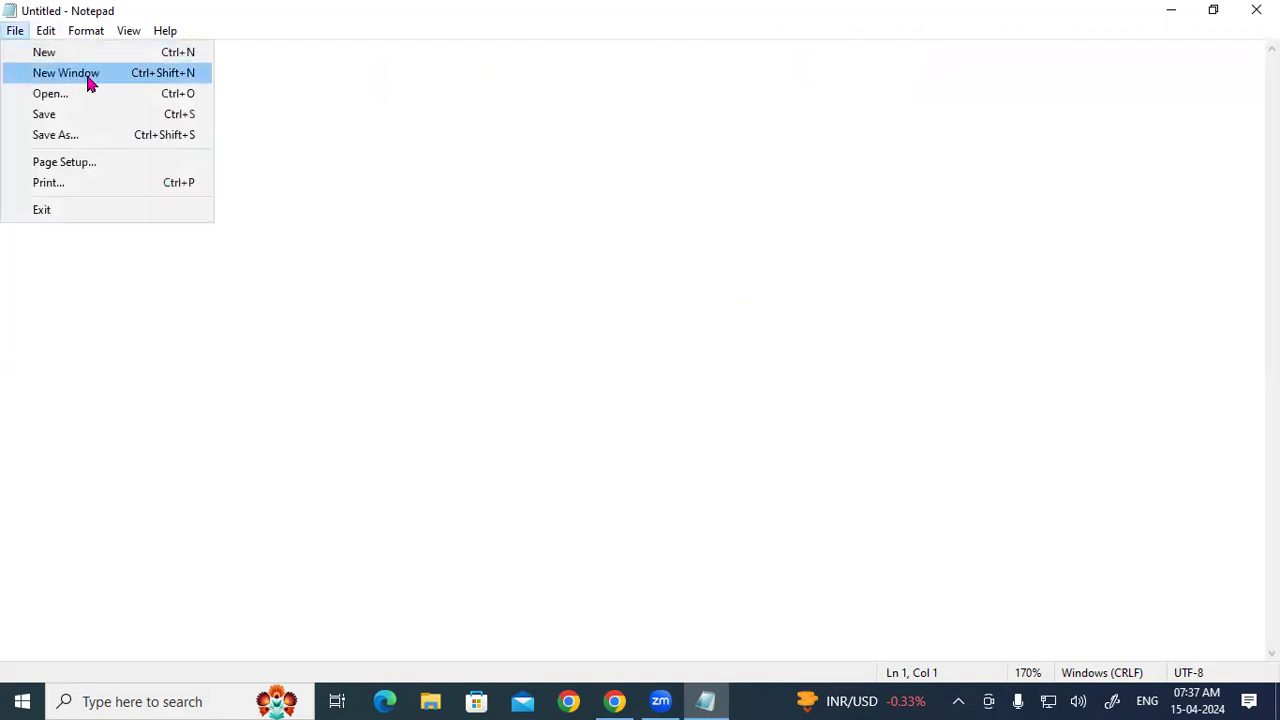
click(433, 112)
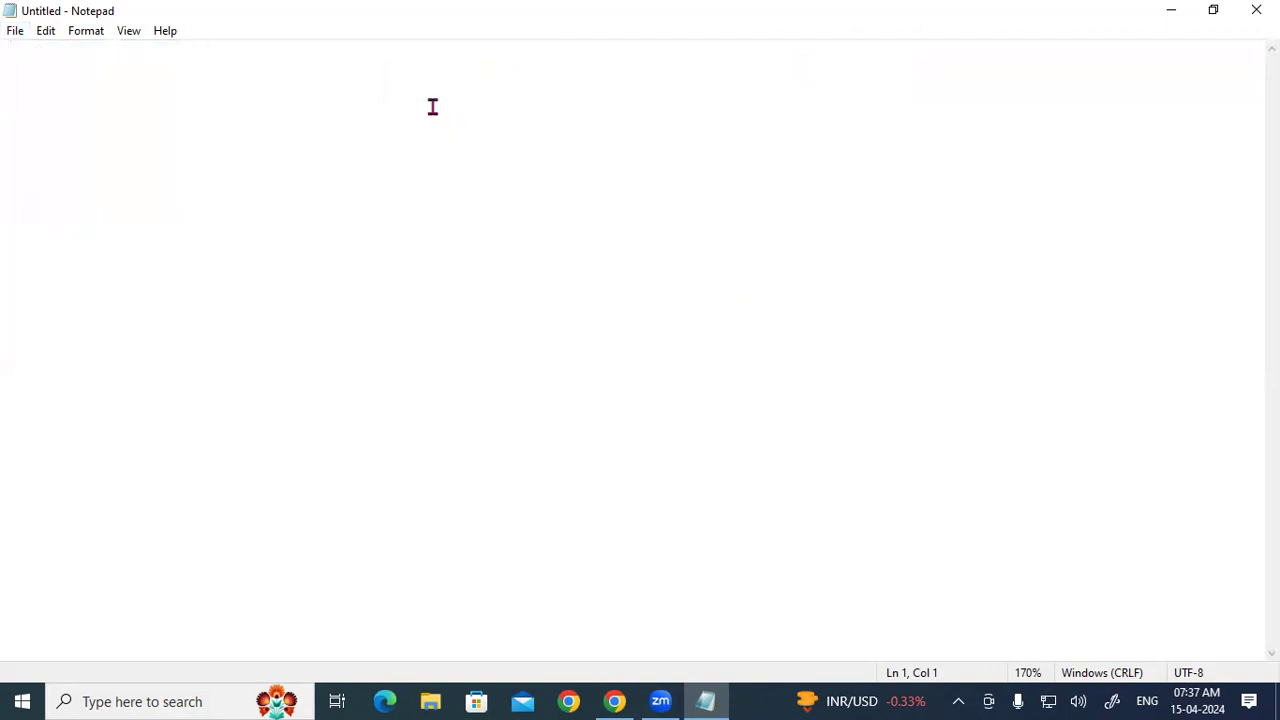
click(14, 31)
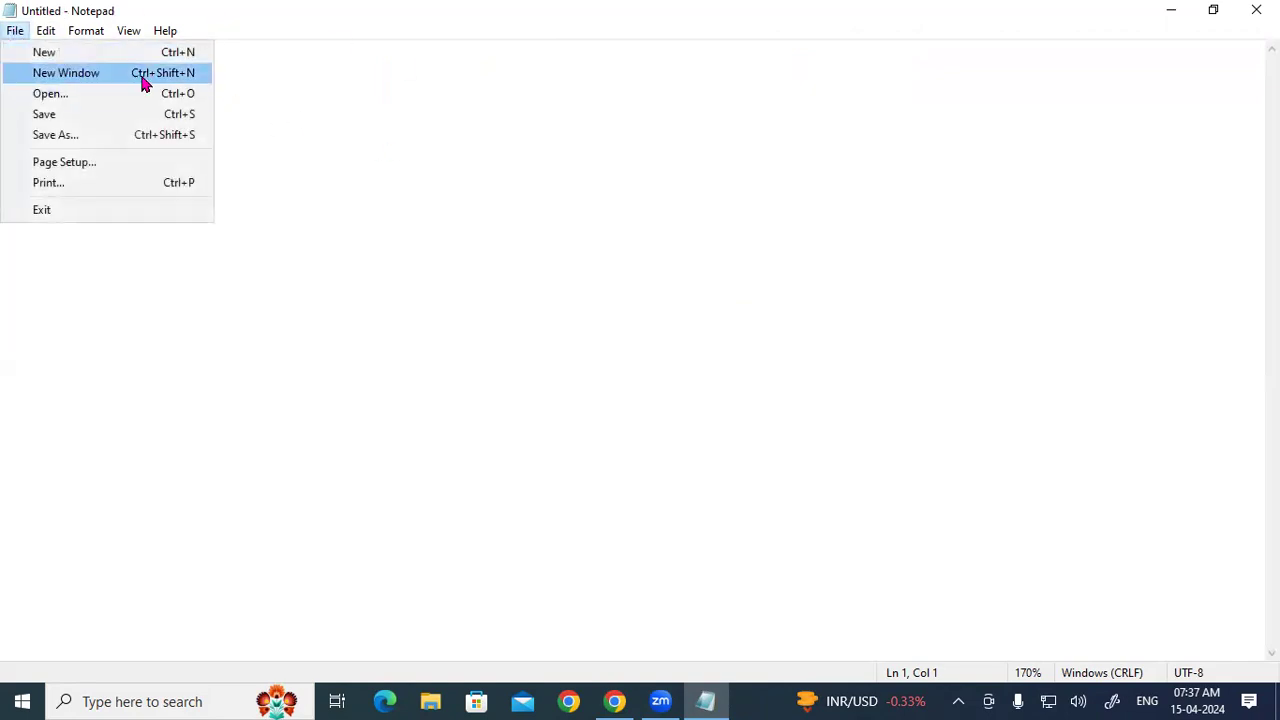
click(233, 92)
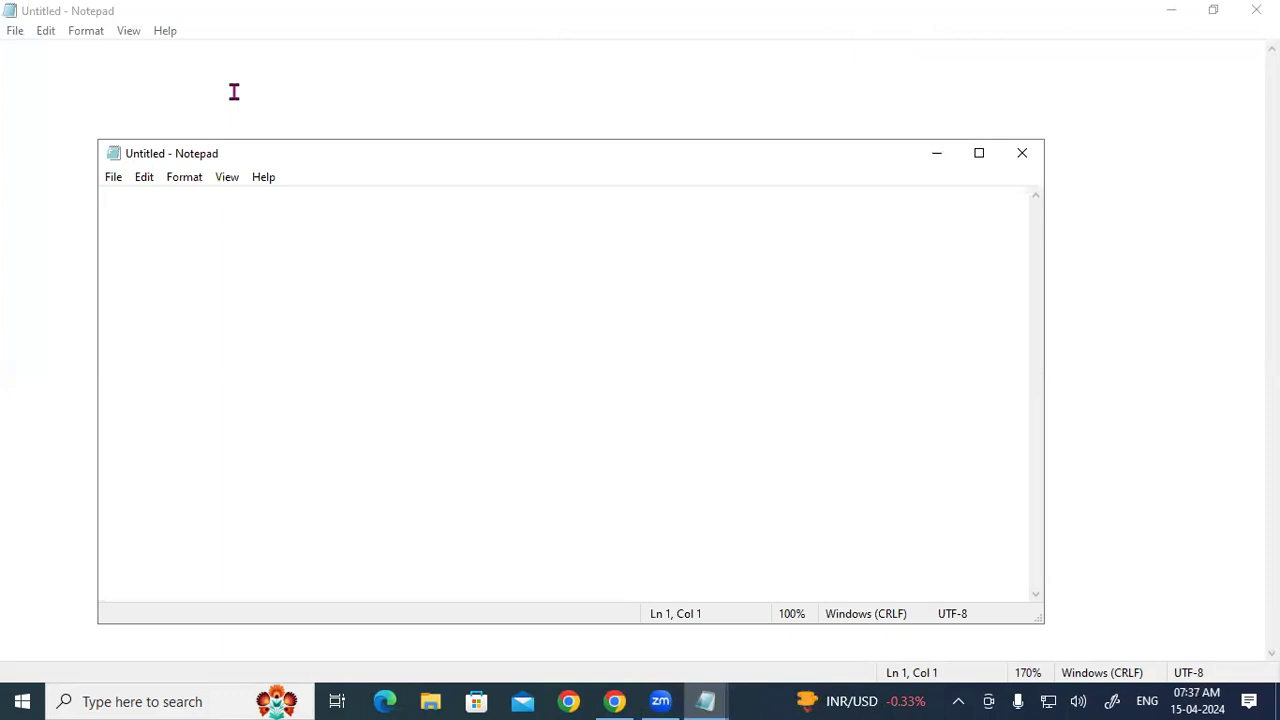
- Move the new window upward and shrink its height and width so the window behind it shows
drag(450, 163, 420, 96)
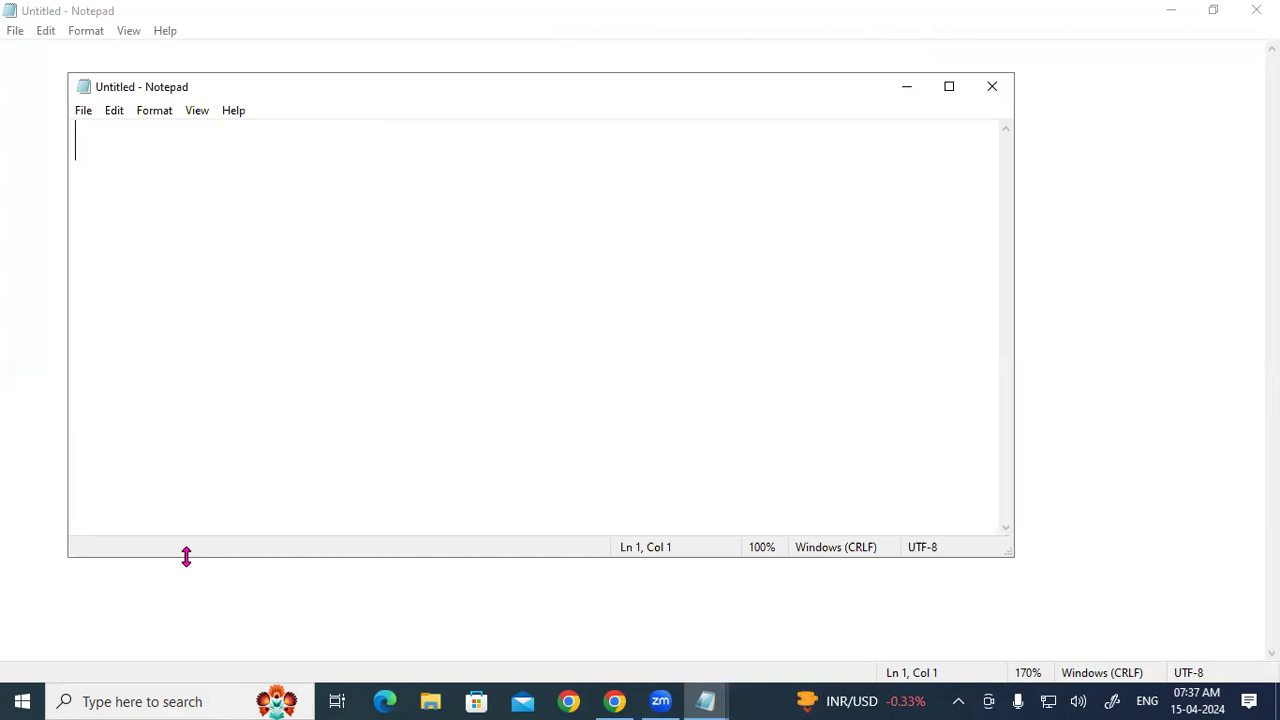
drag(186, 557, 195, 313)
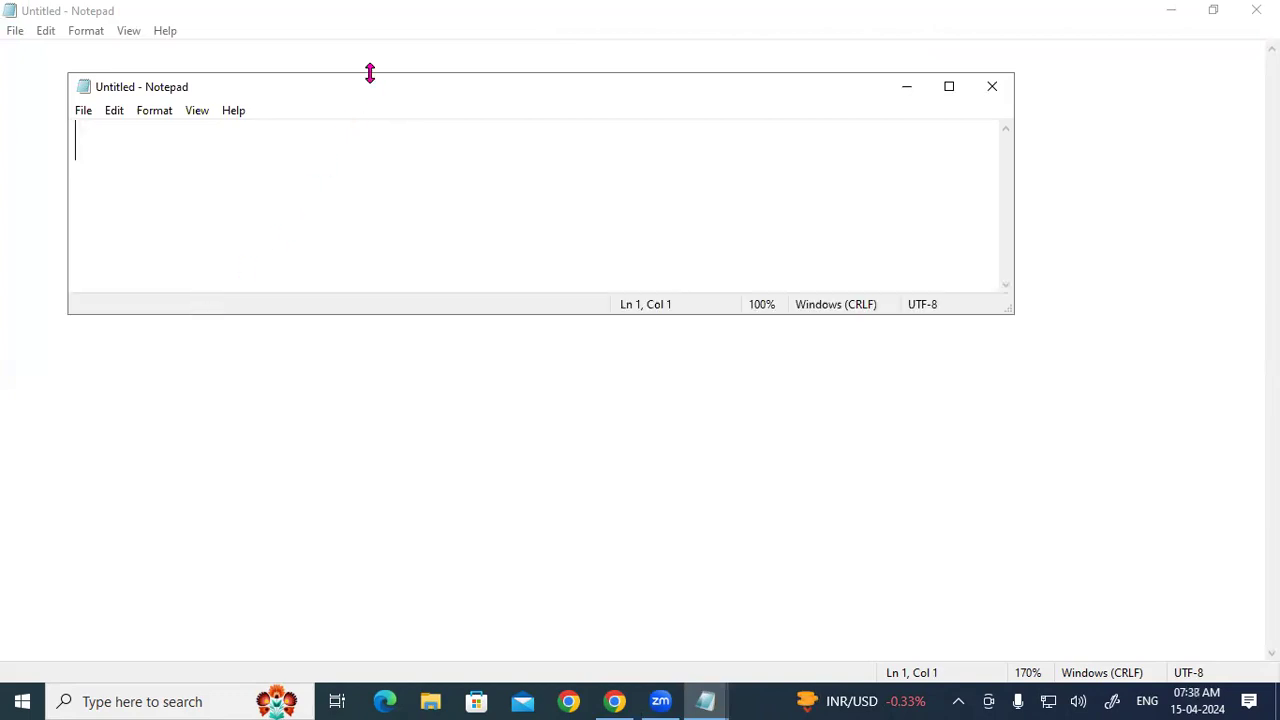
drag(370, 73, 370, 171)
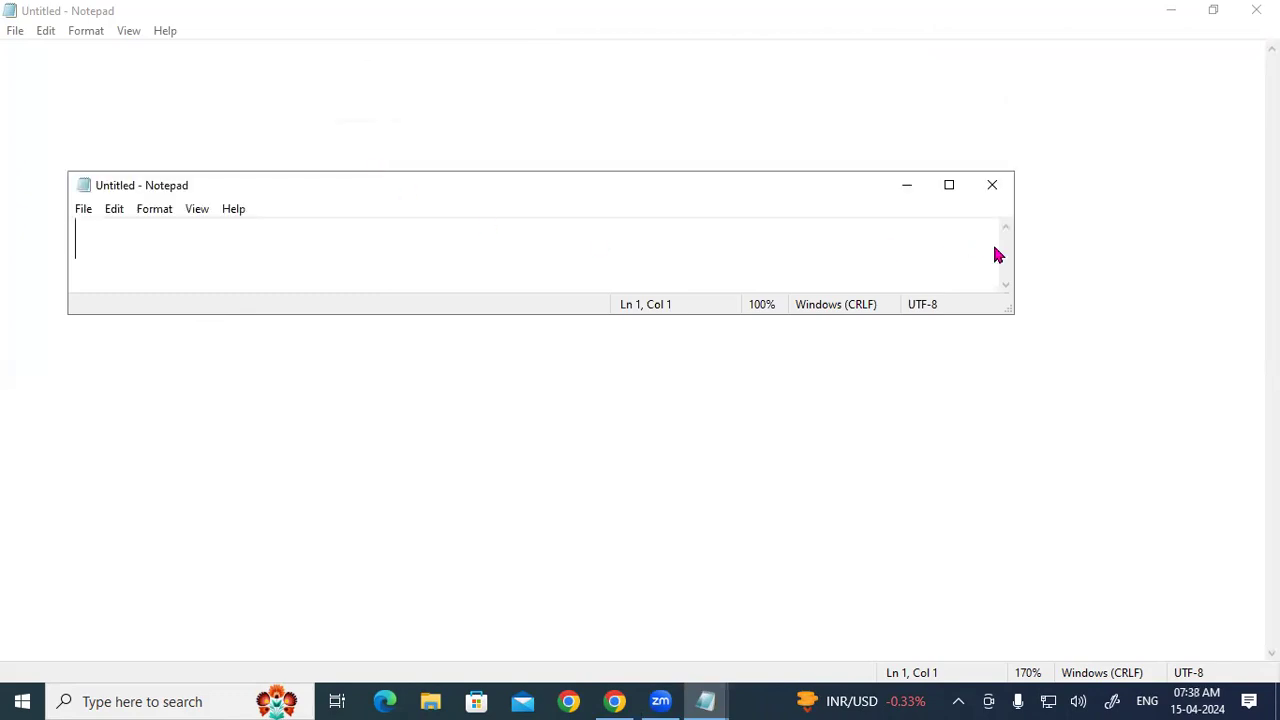
drag(1014, 240, 437, 234)
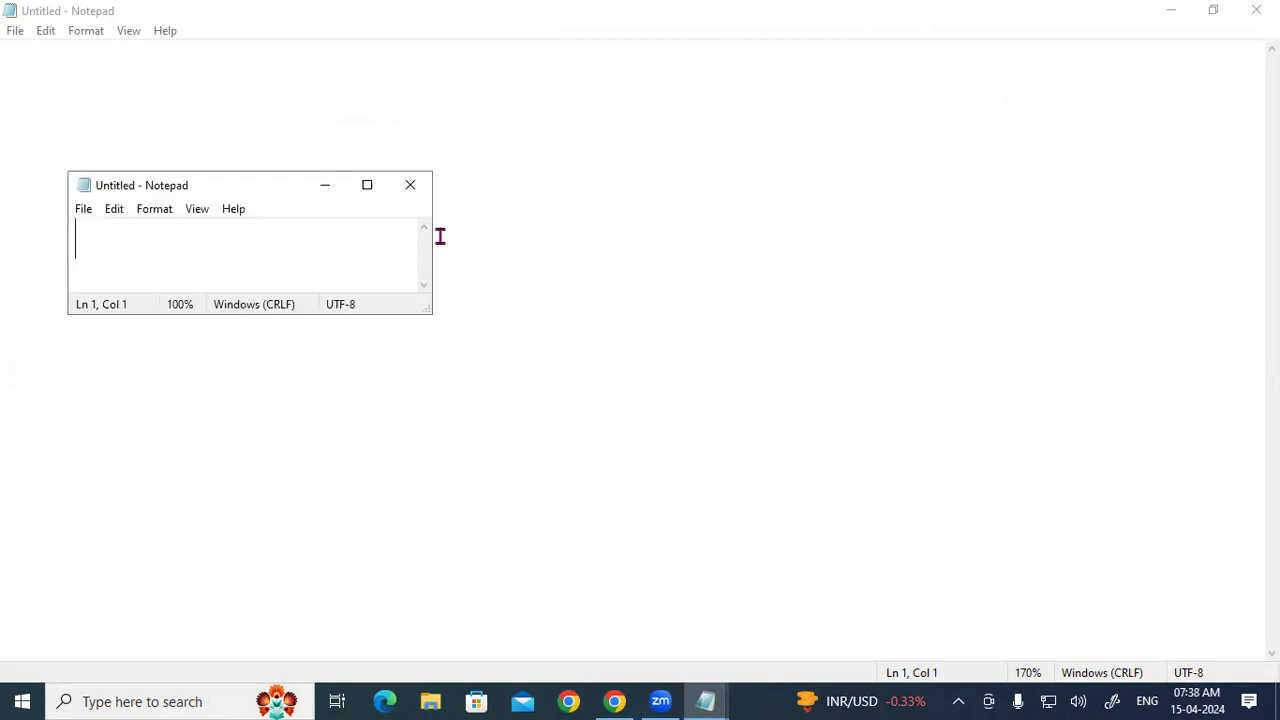
click(981, 562)
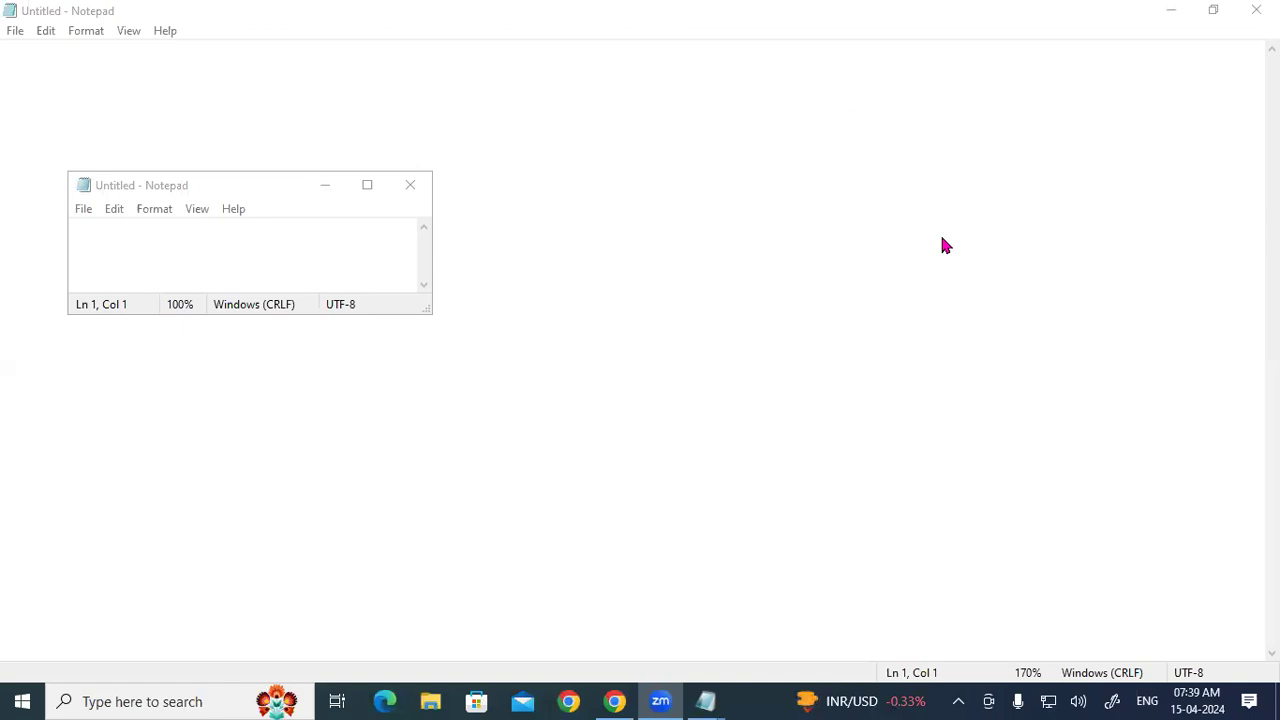
click(178, 240)
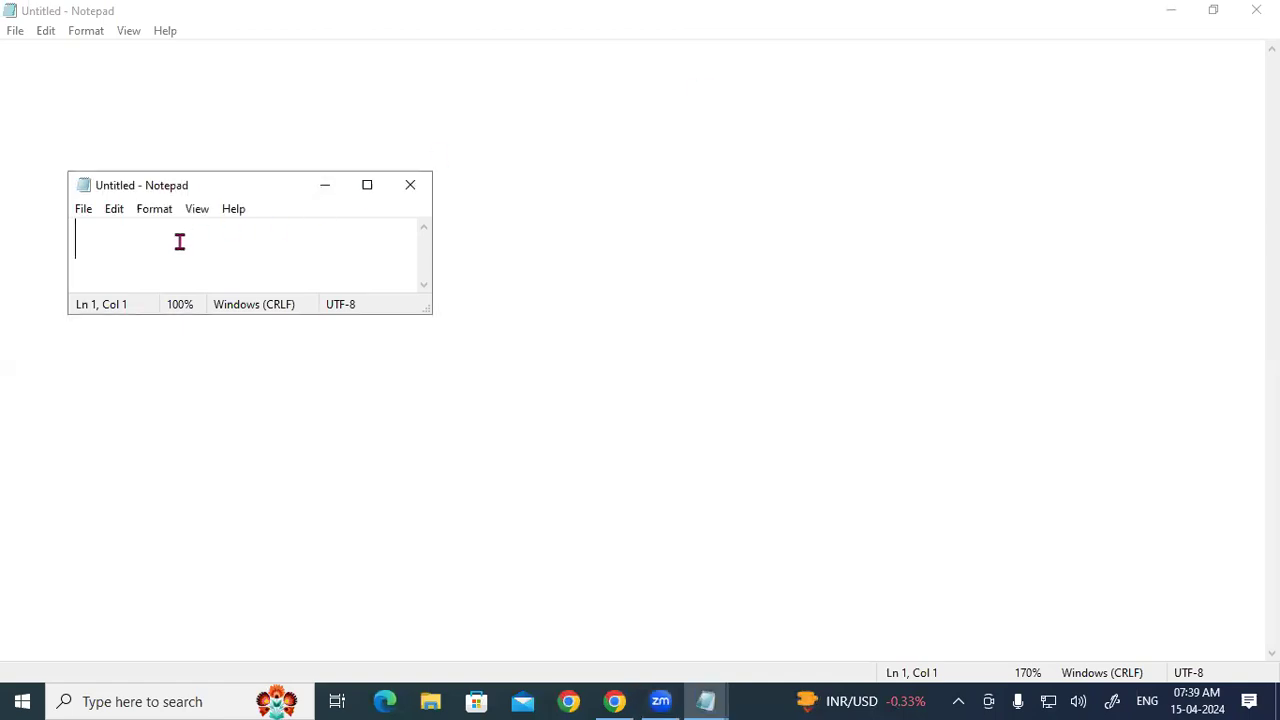
click(83, 212)
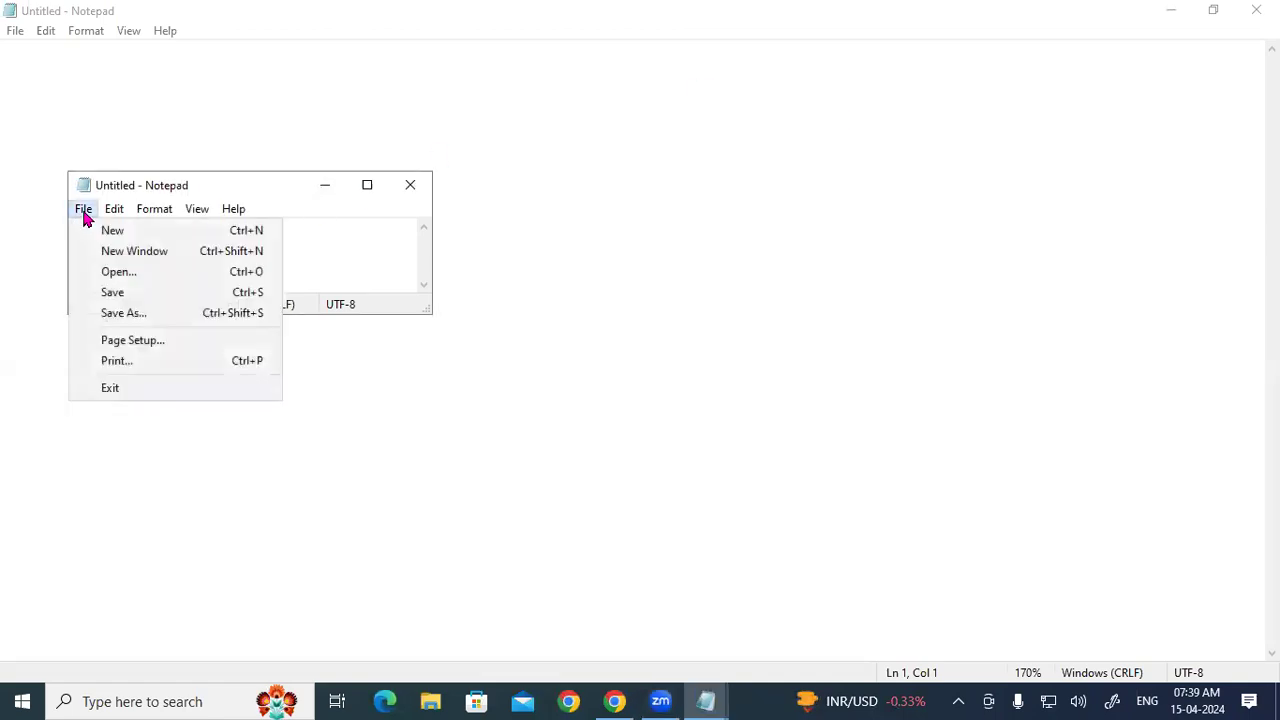
mouse_move(114, 210)
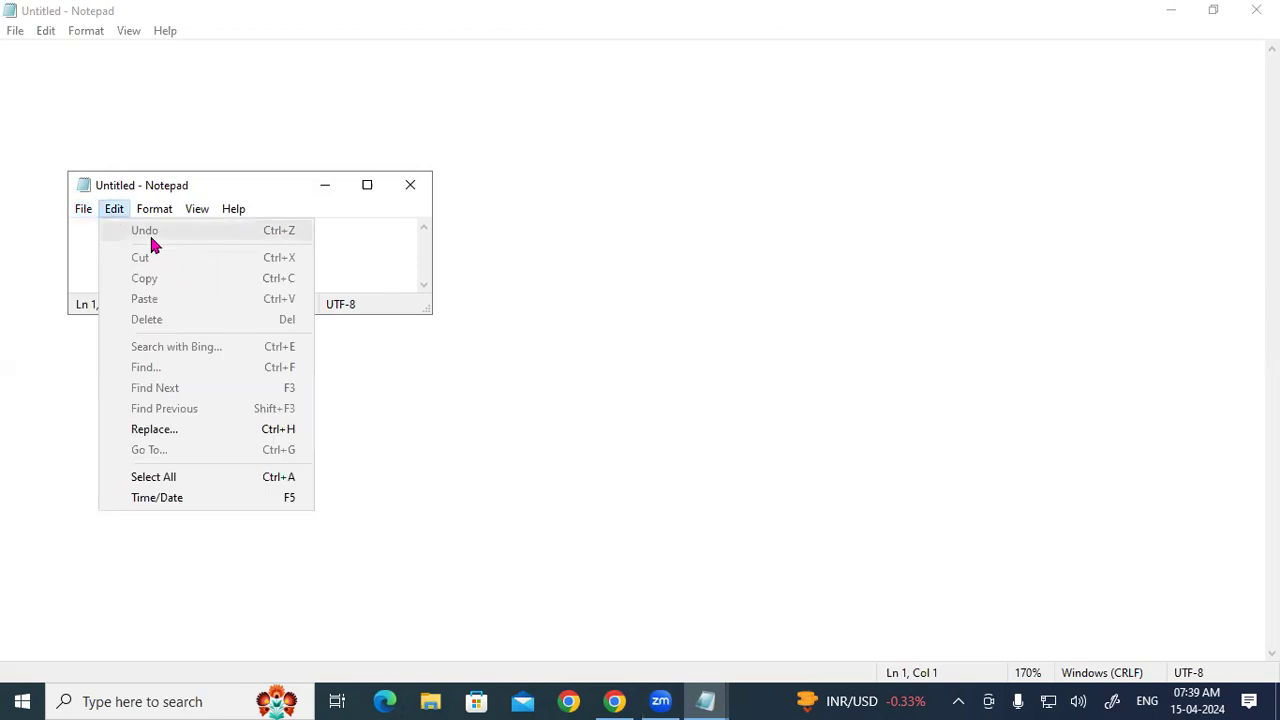
- Return to the large Notepad window, open two more blank windows from there, and maximize the newest one
click(487, 314)
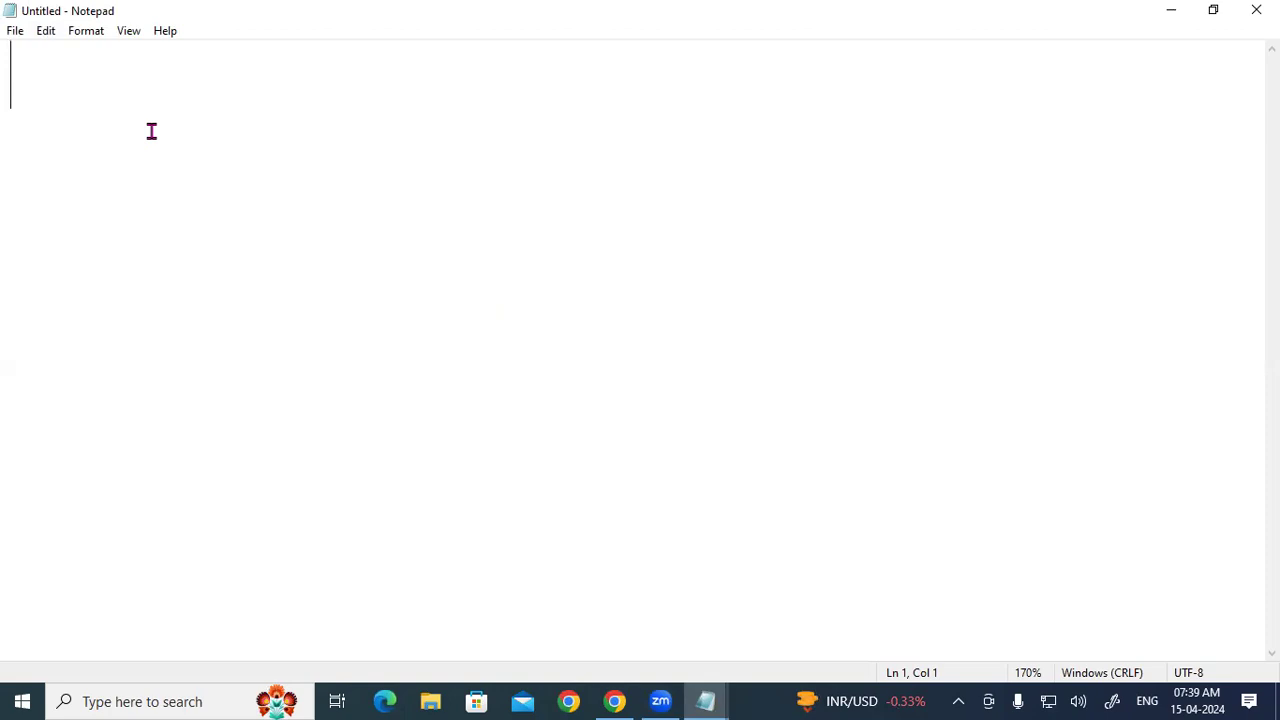
key(ctrl+shift+n)
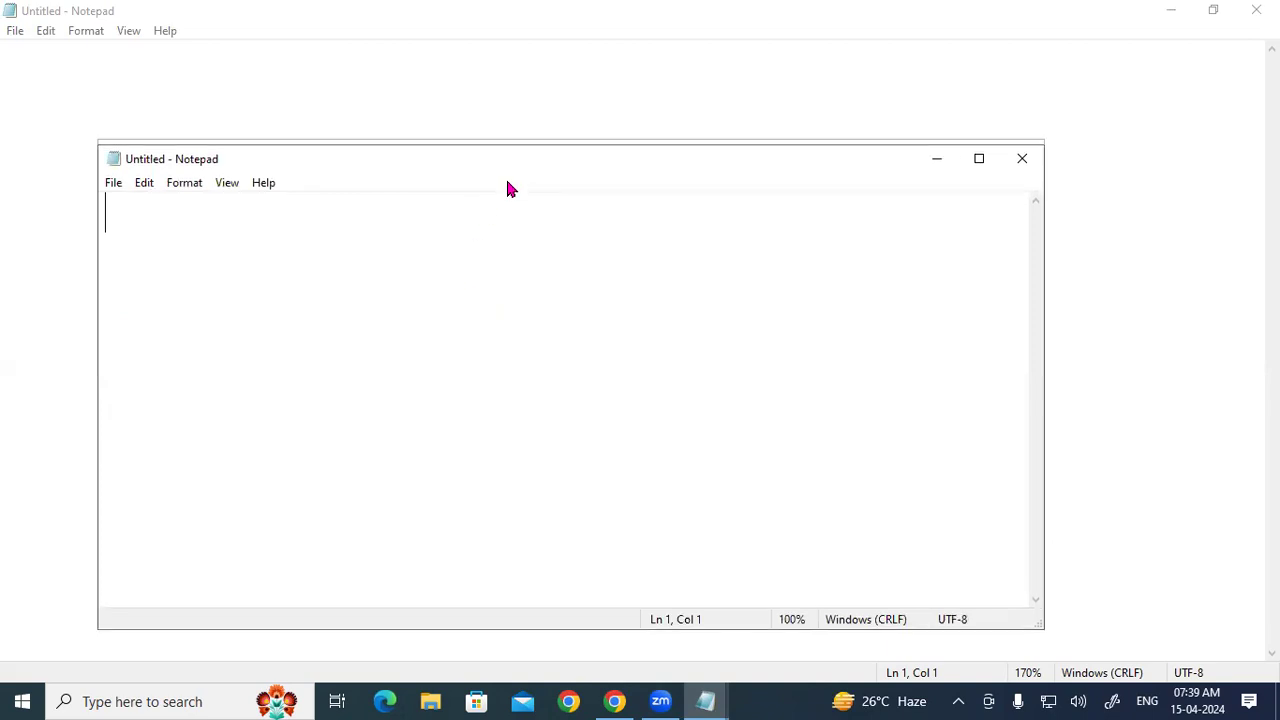
key(ctrl+shift+n)
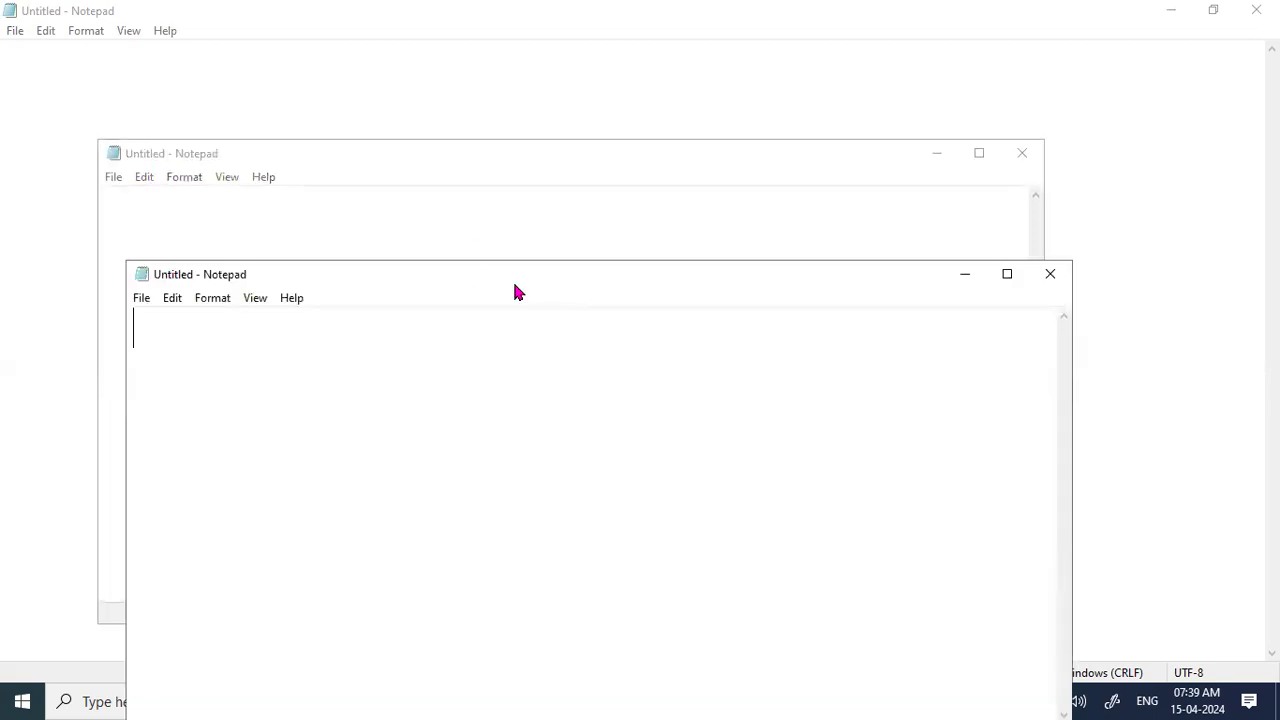
click(1004, 274)
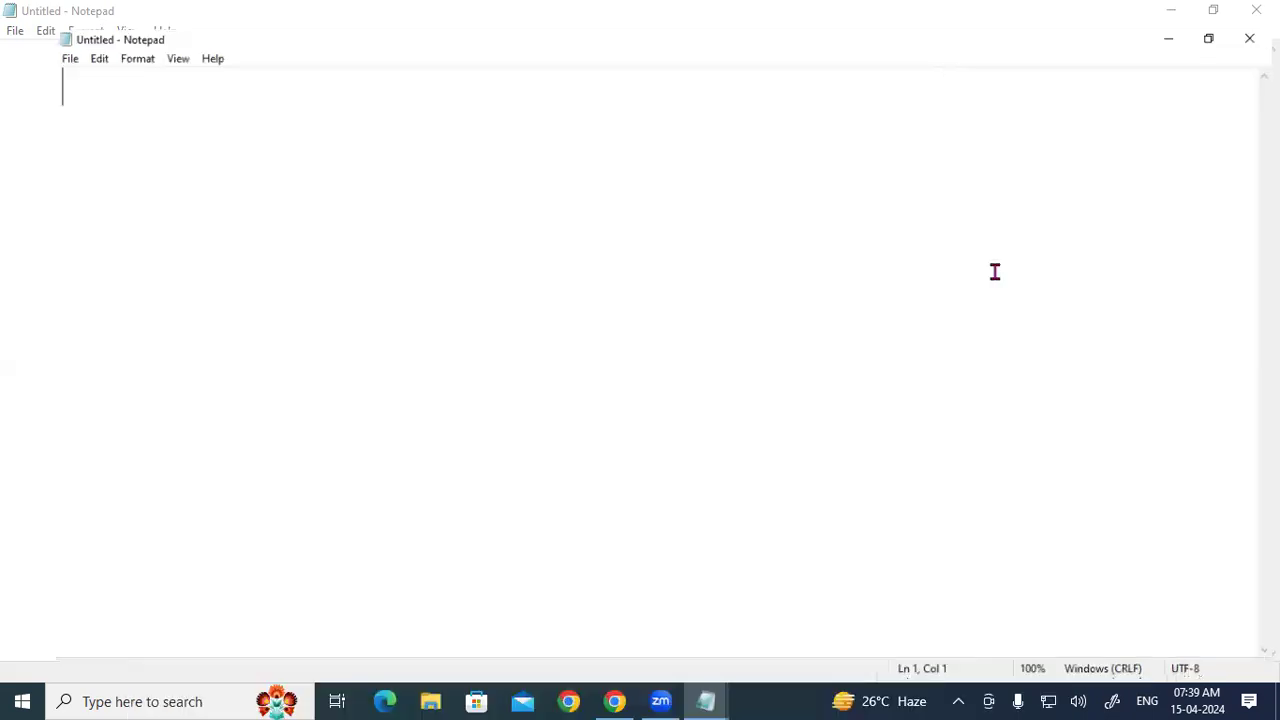
- Open the text file Sales order from the Desktop in the maximized window
click(15, 34)
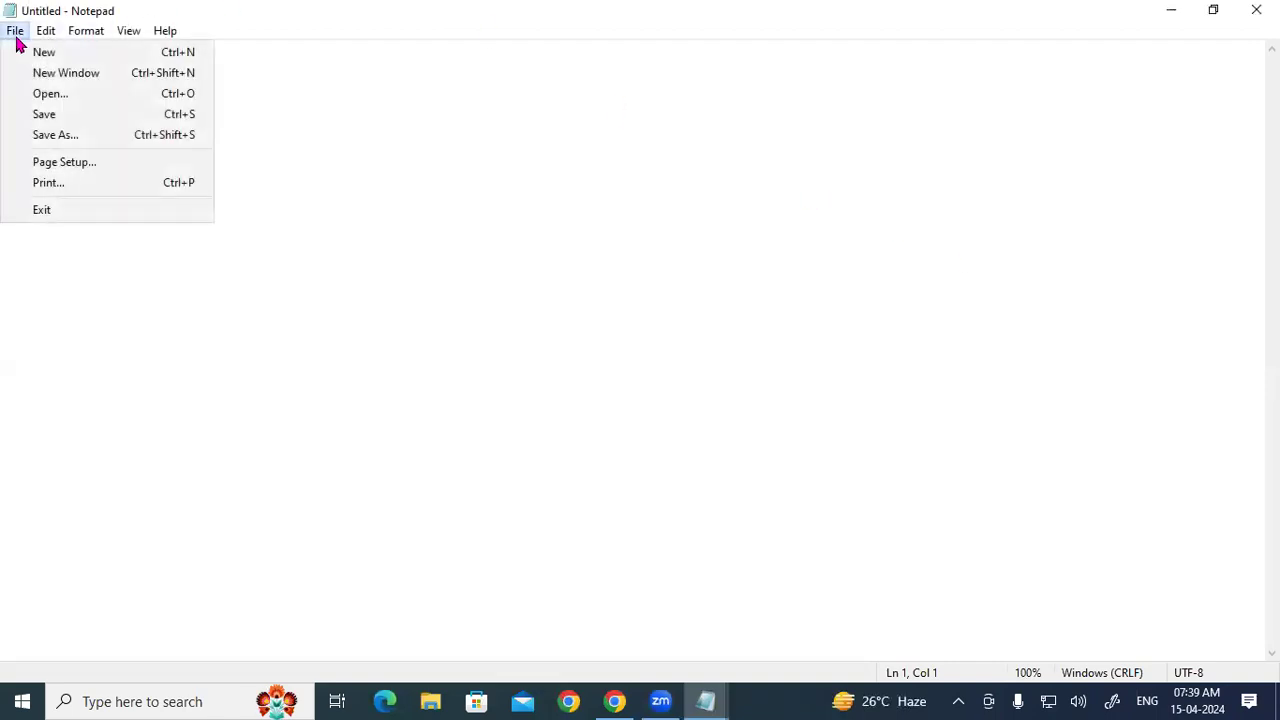
click(553, 157)
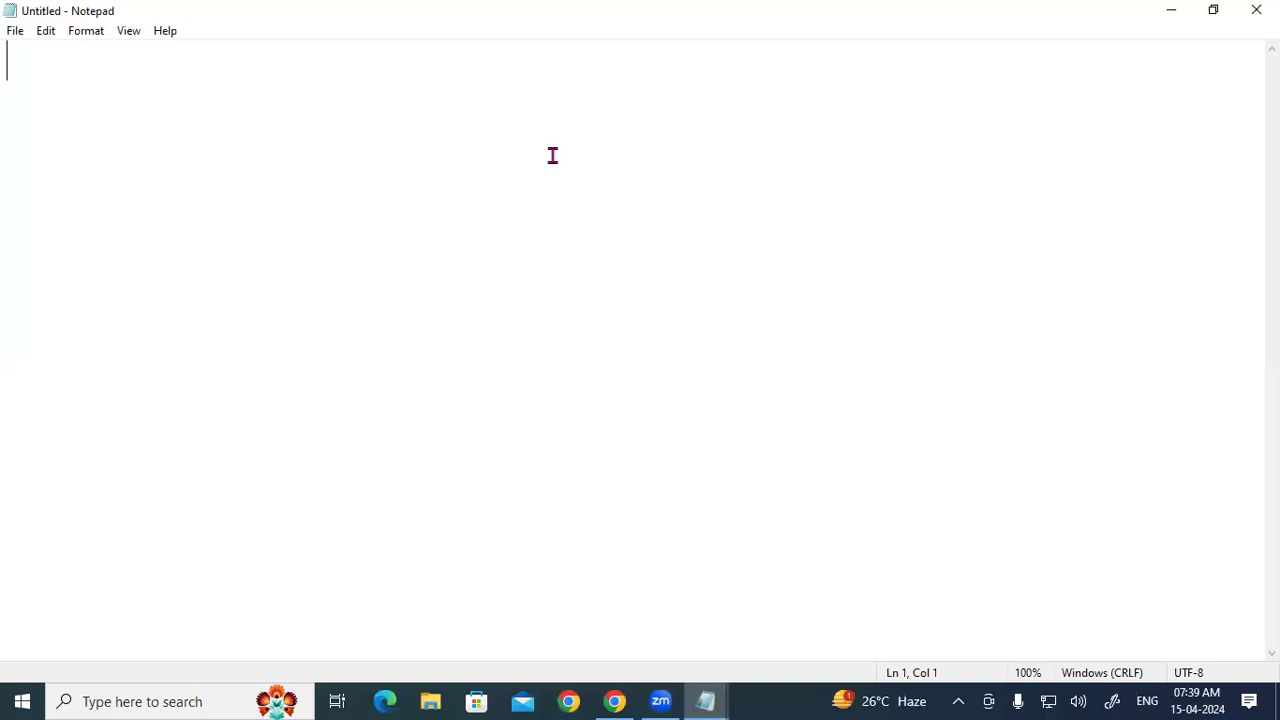
click(17, 33)
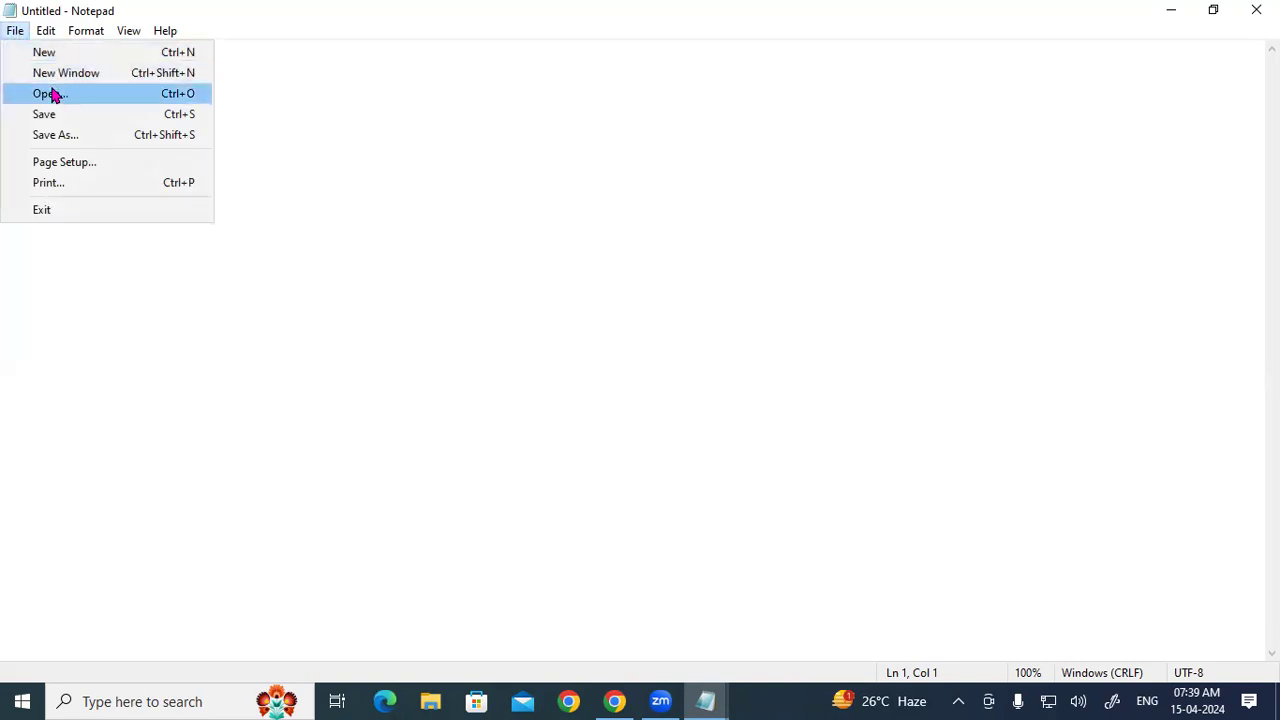
click(464, 181)
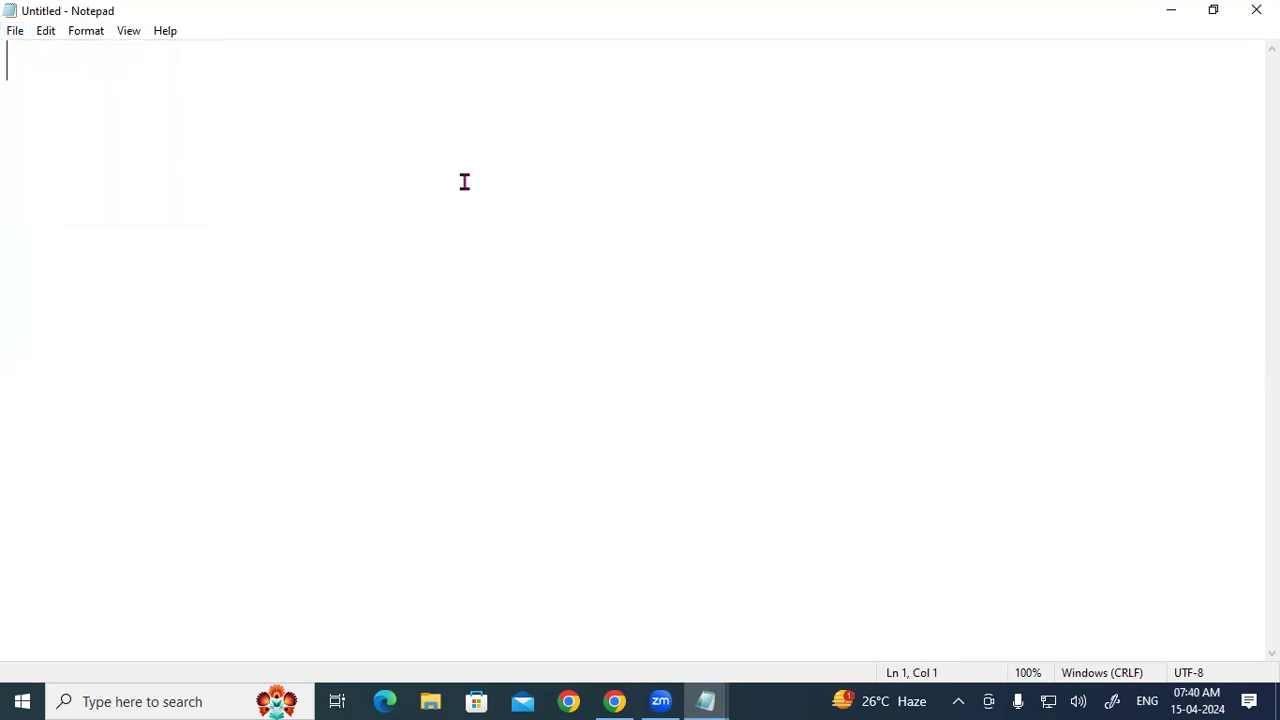
key(ctrl+o)
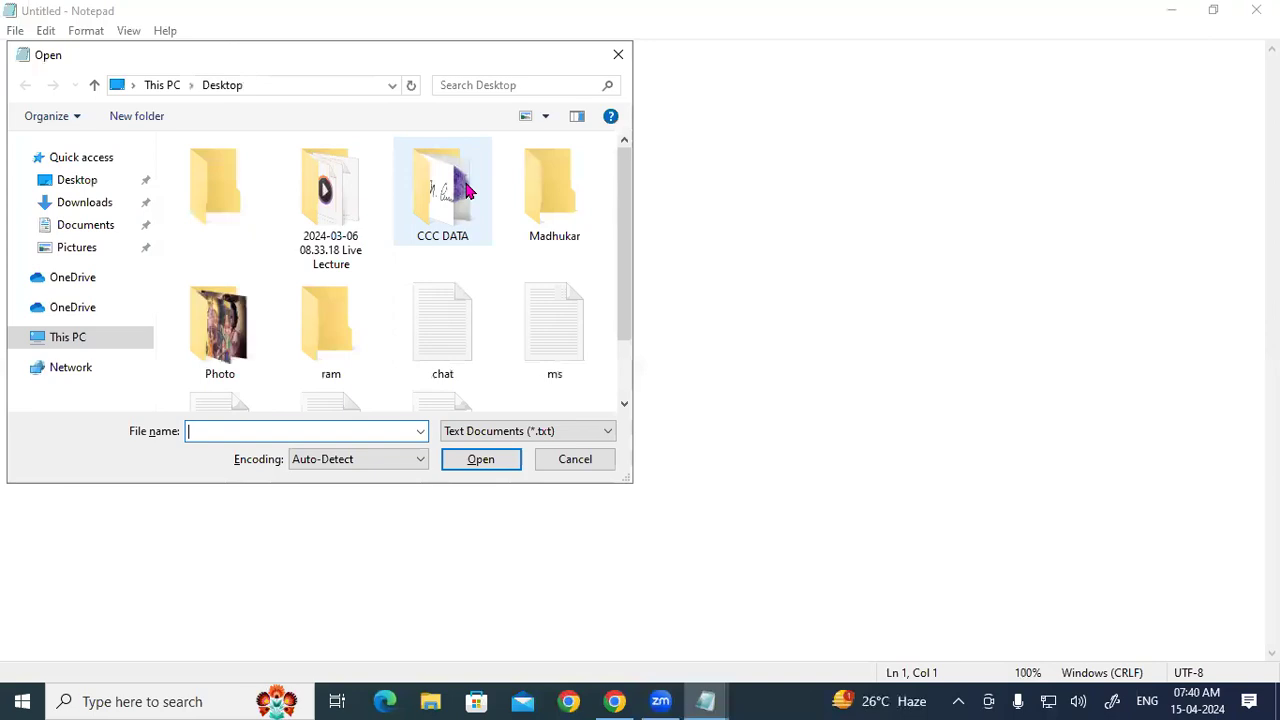
drag(626, 217, 623, 300)
click(465, 340)
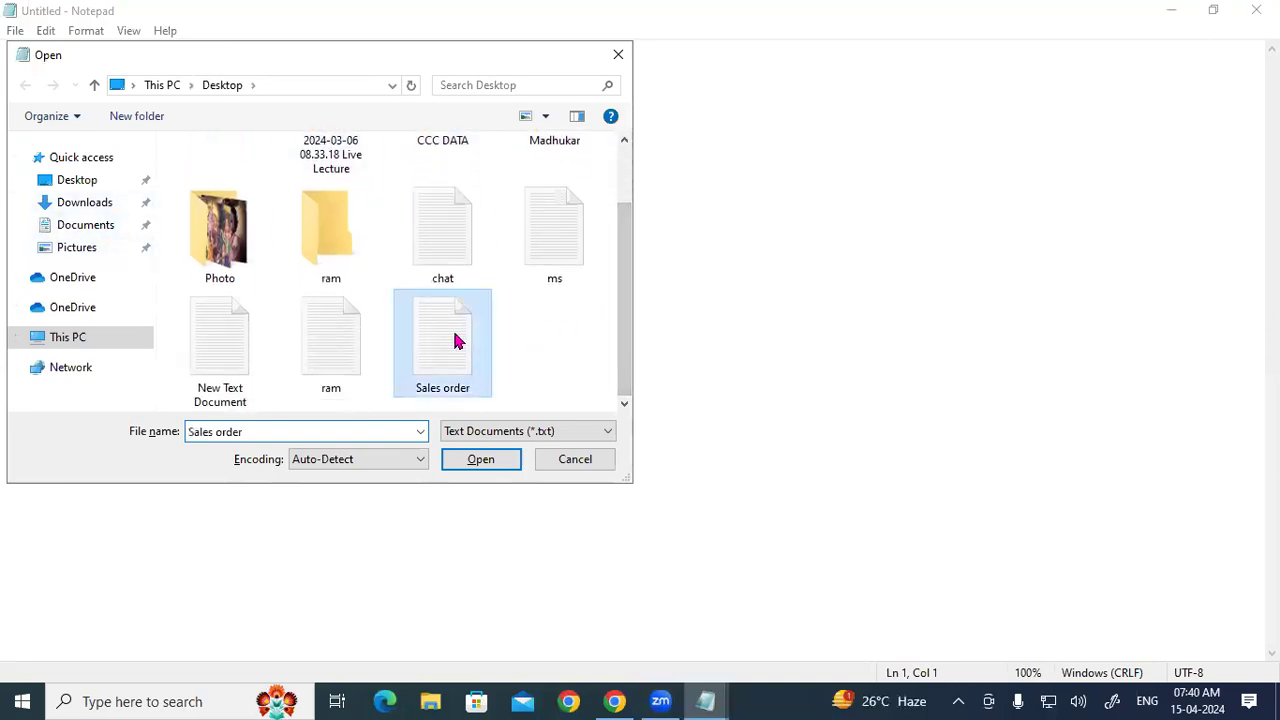
click(481, 459)
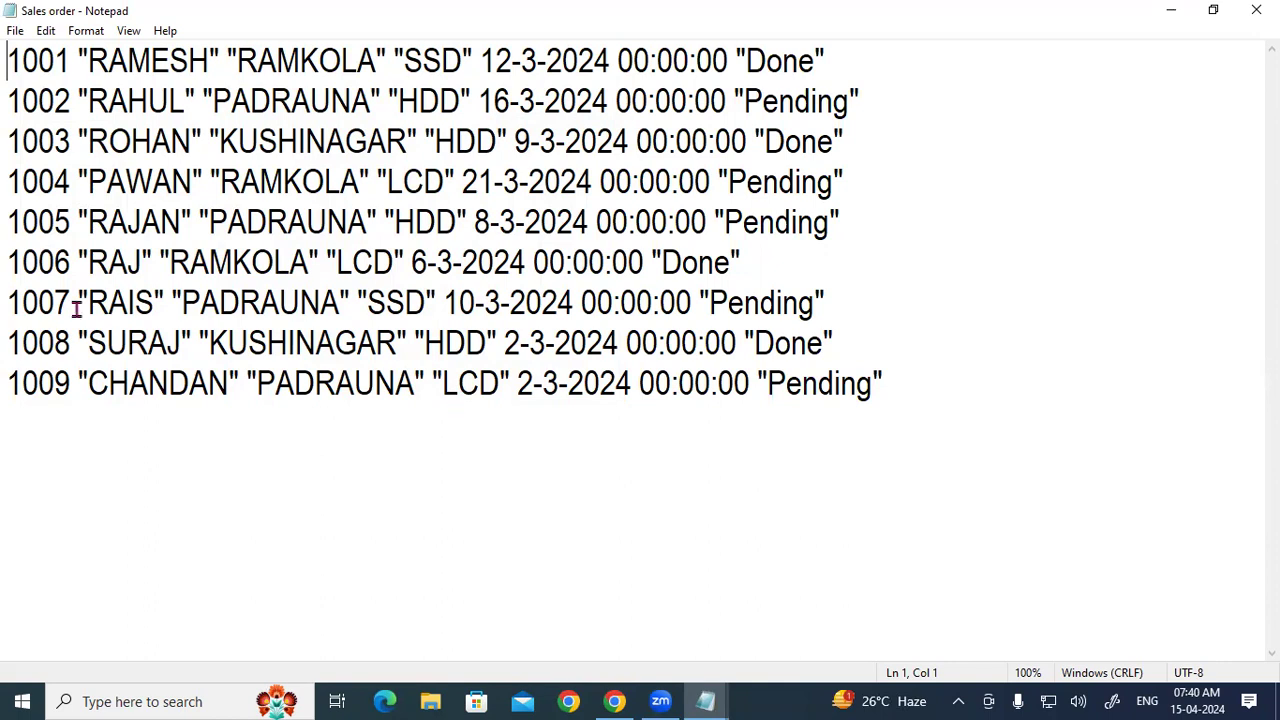
- Close the Sales order window and the extra blank window to return to the document at 170% zoom
click(15, 31)
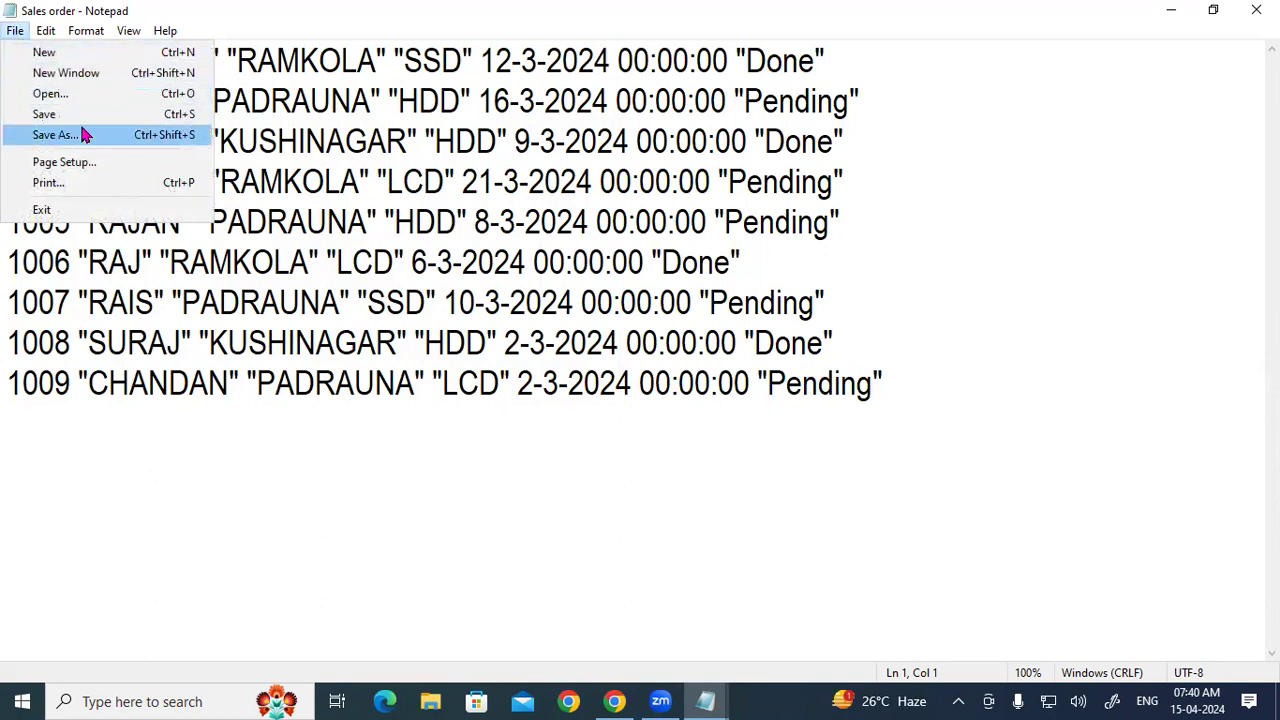
click(65, 73)
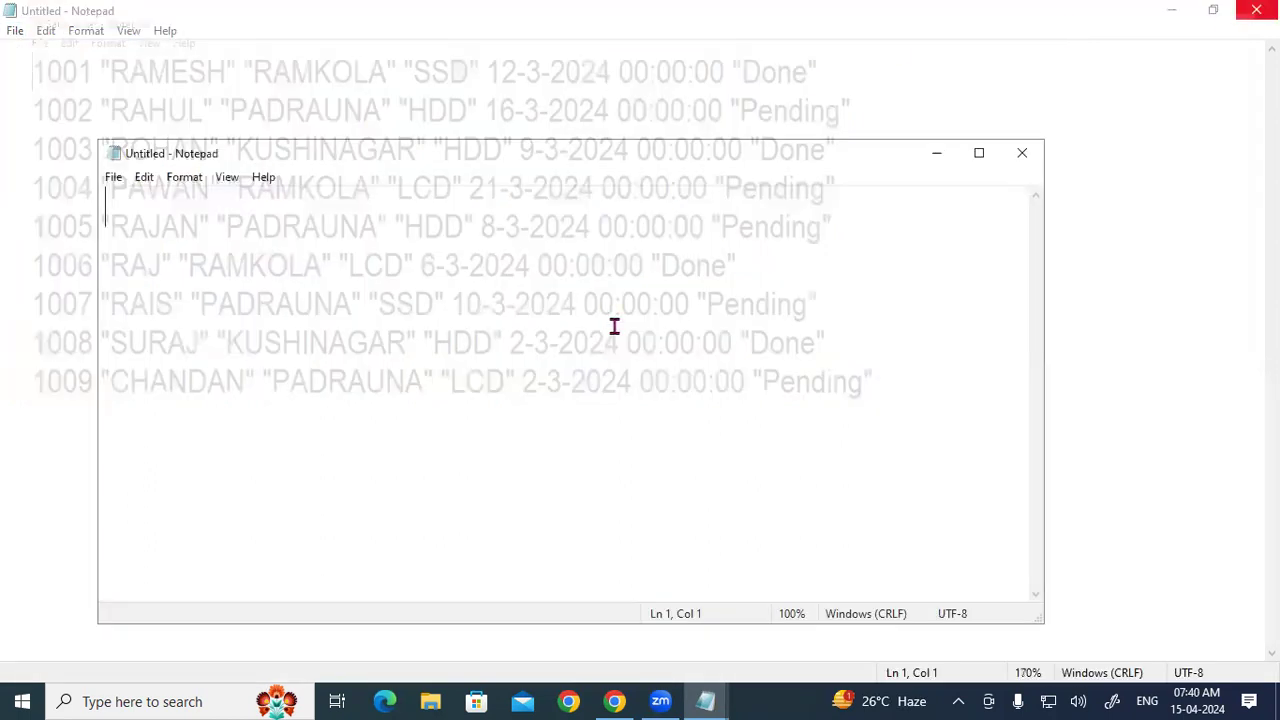
click(1022, 152)
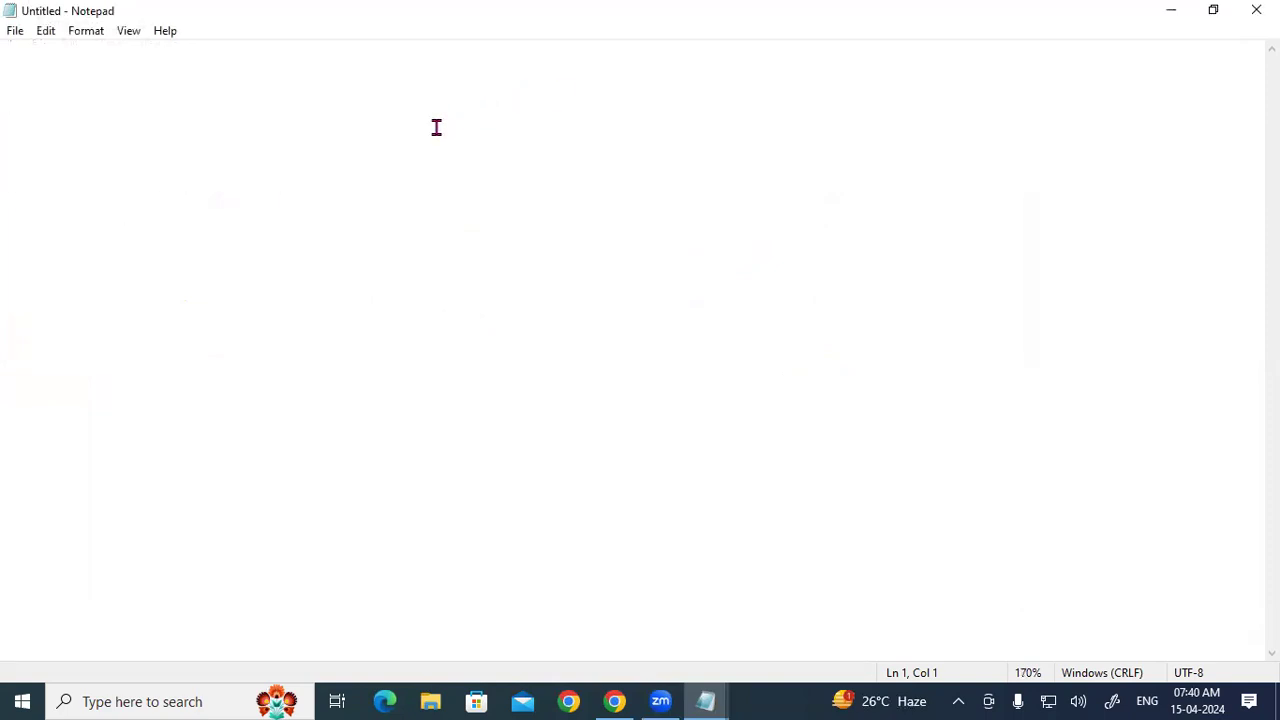
- Write the line GAYATRI INSTITUTE OF TECHNOLOGY in the blank document, with a space between OF and TECHNOLOGY
text(GAYATR)
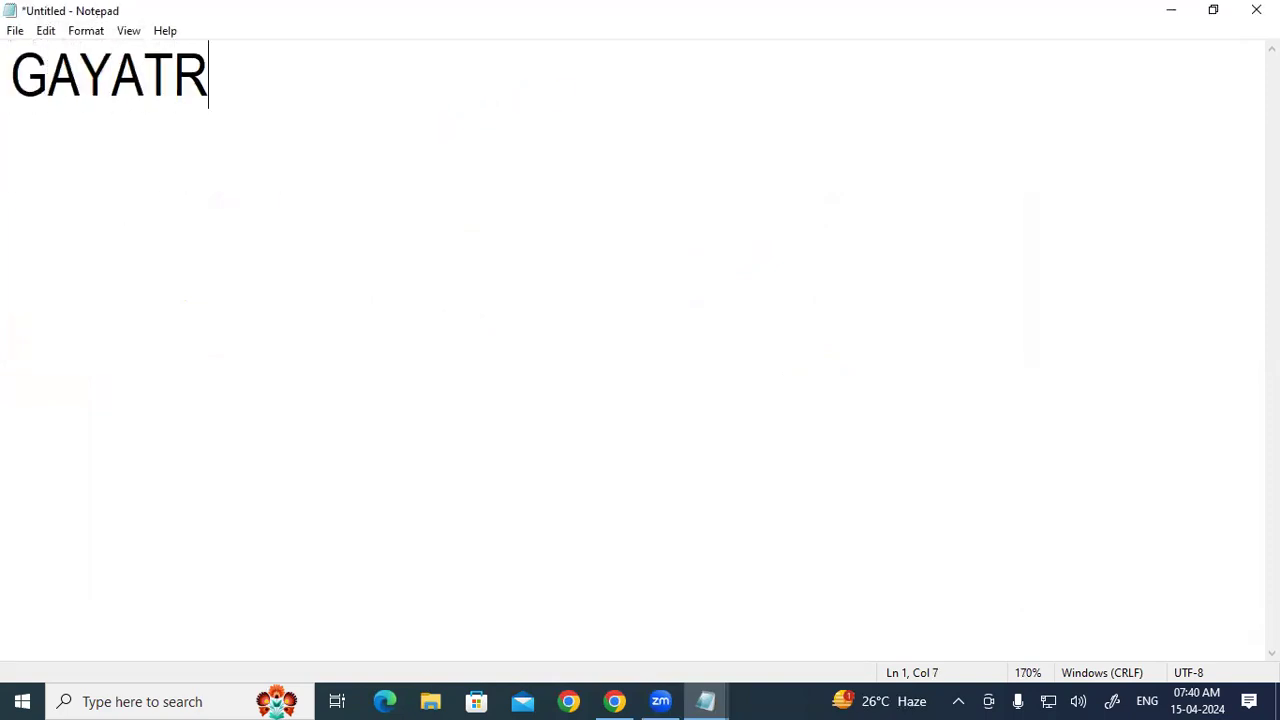
text(I INSTI)
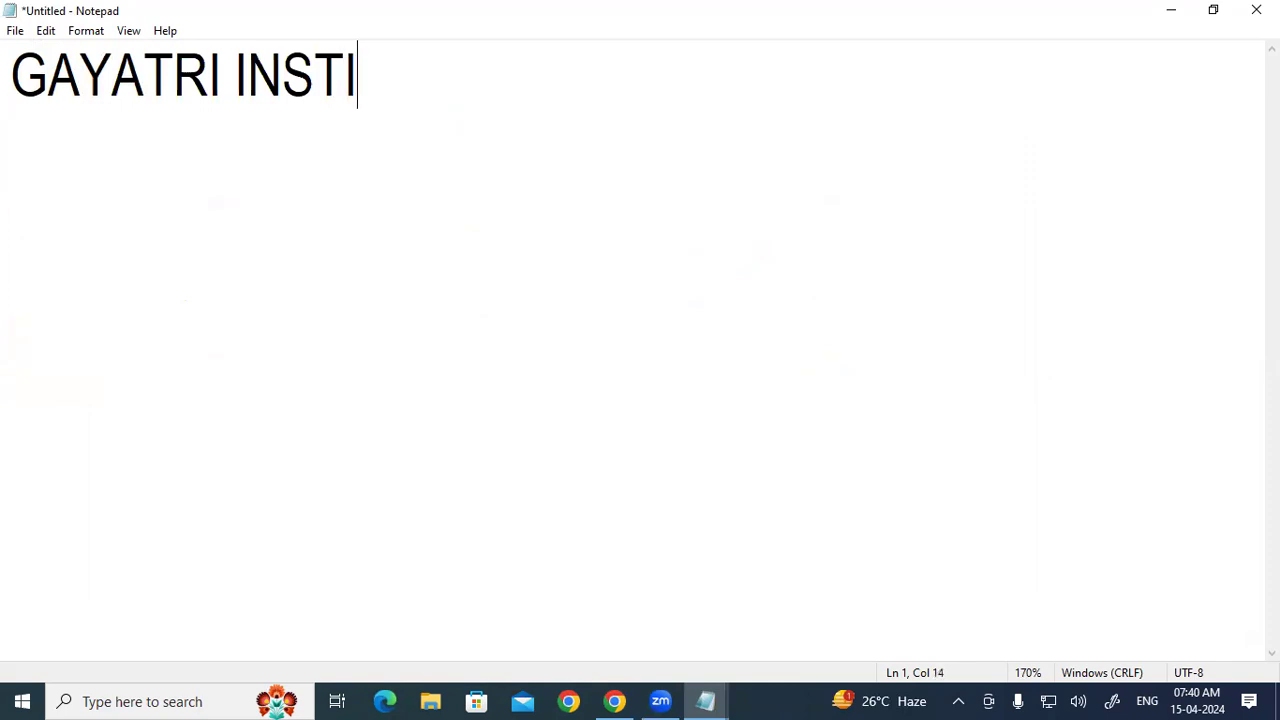
text(TUTE OF)
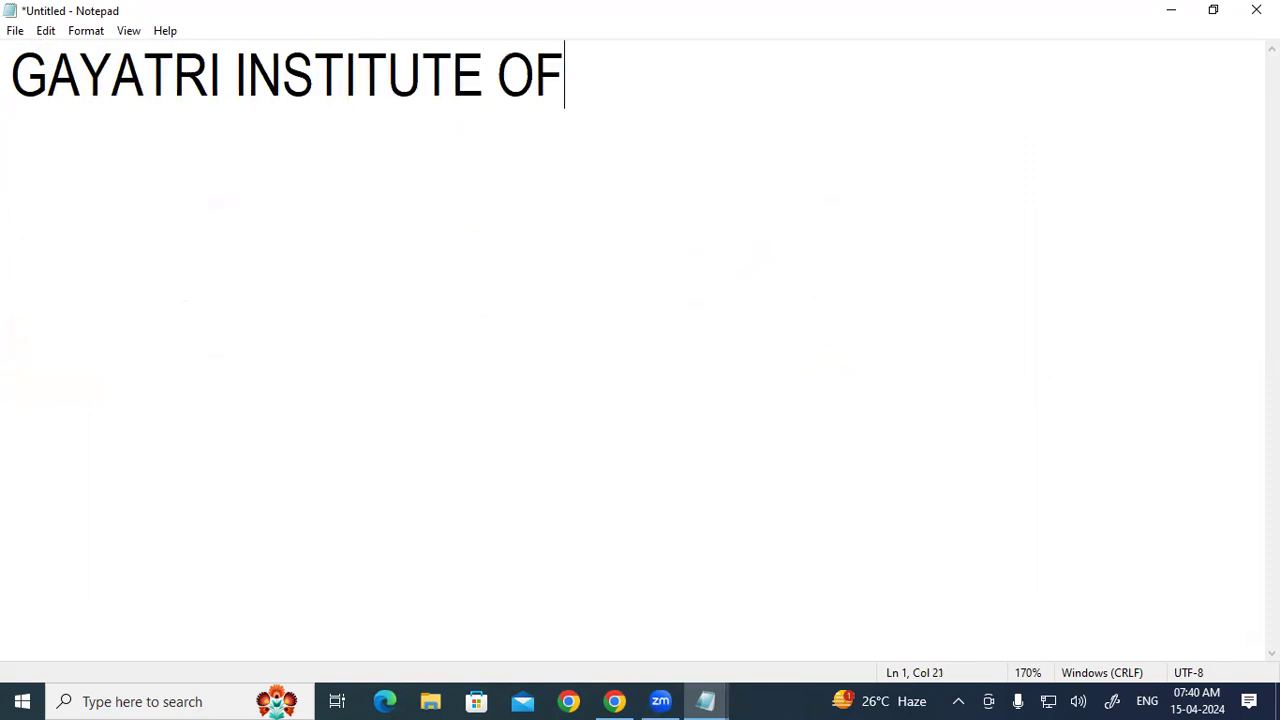
text(TECHNOL)
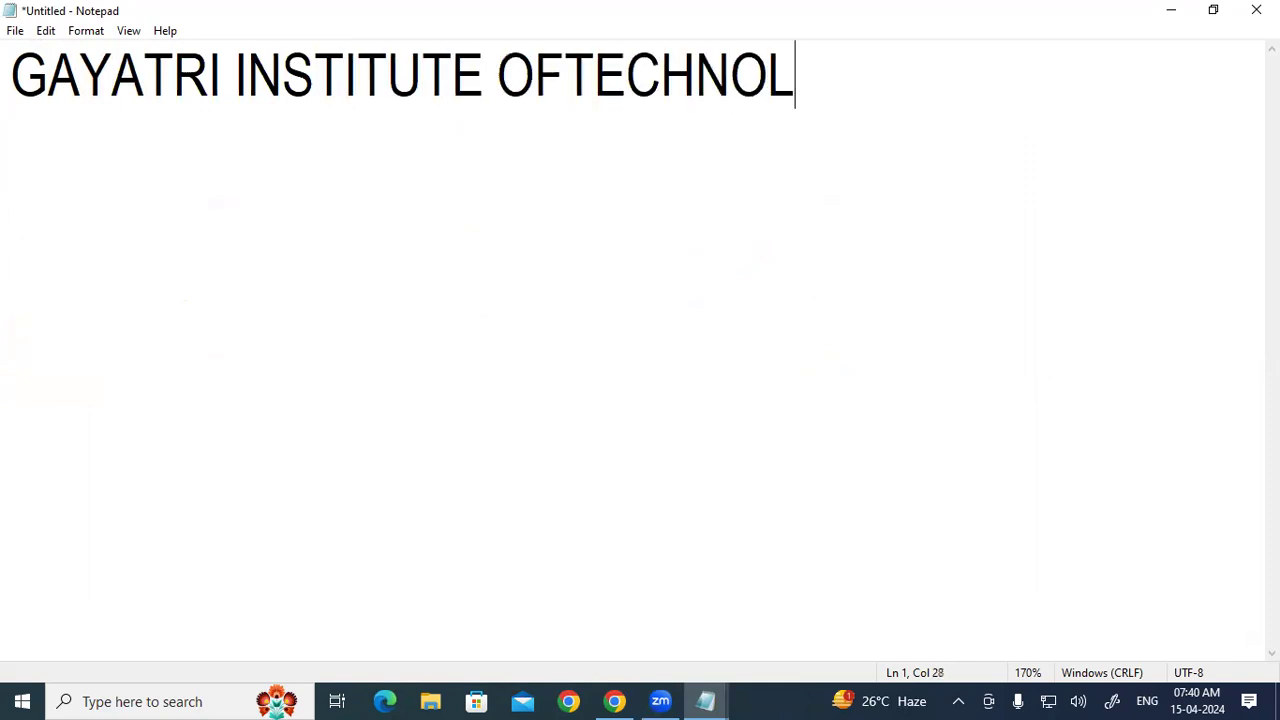
text(OGY)
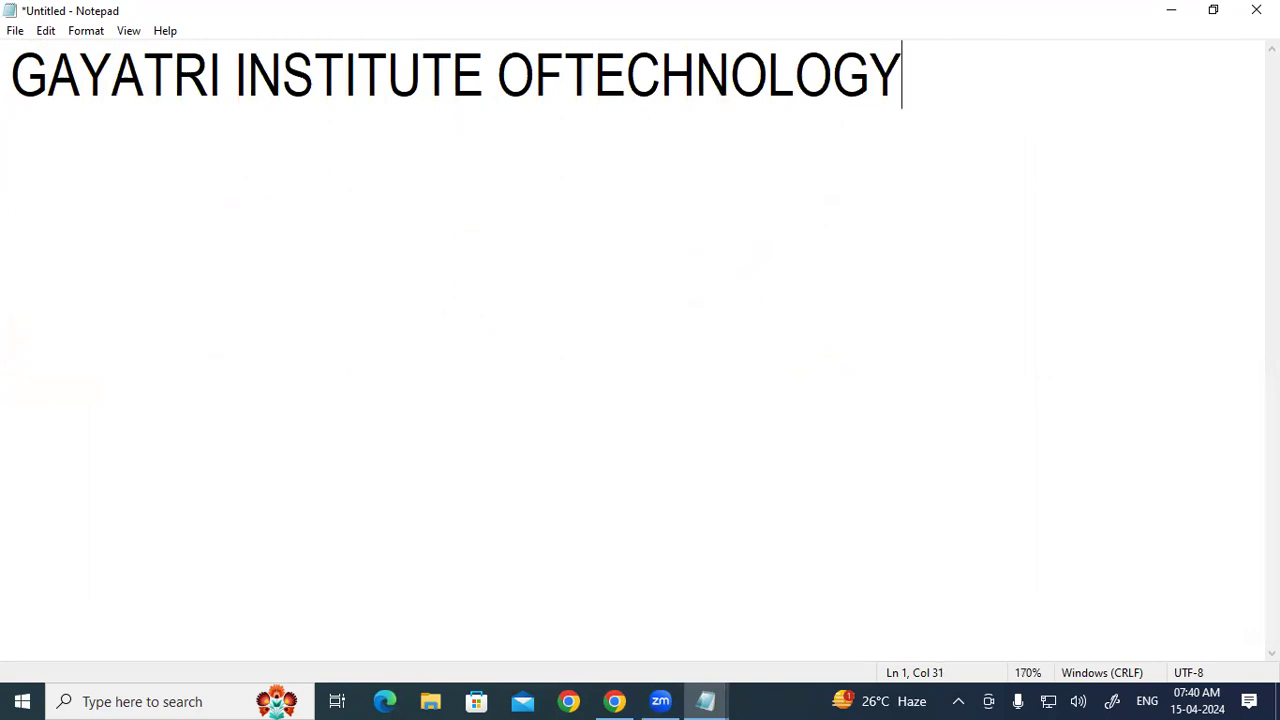
click(551, 75)
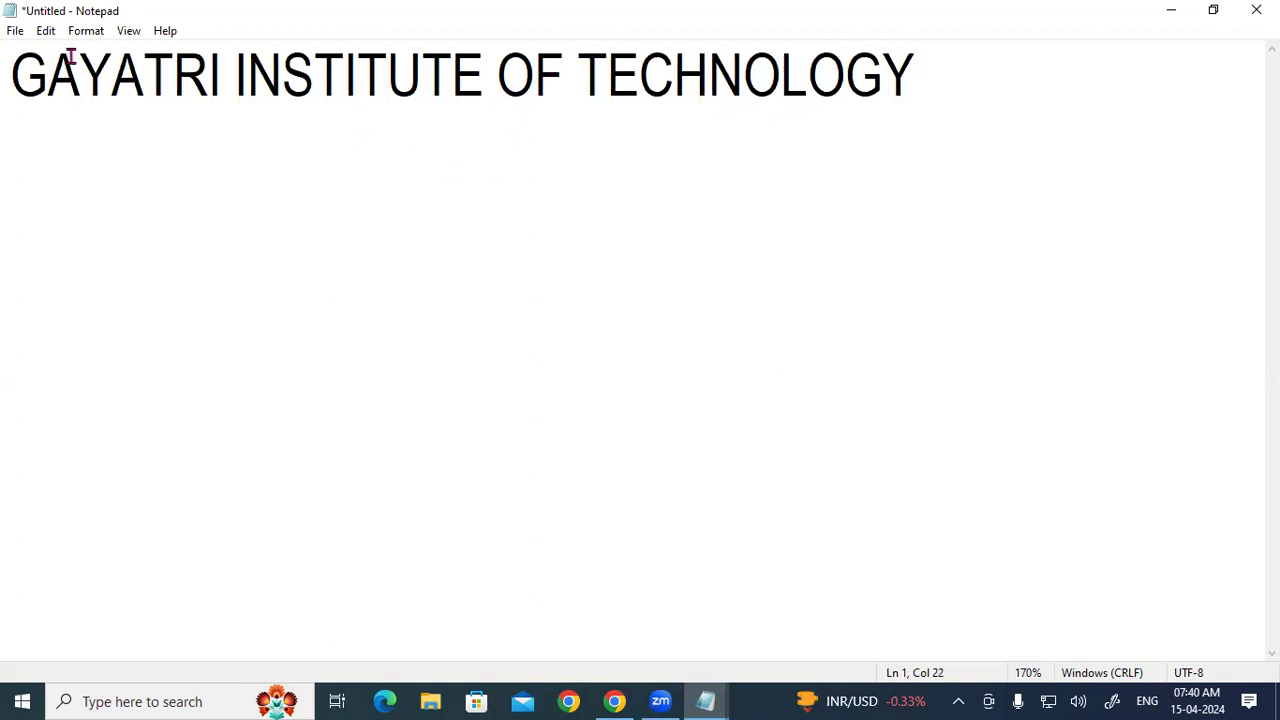
- Save the document to the Desktop as a text file named NOTEPAD DATA
drag(12, 74, 917, 94)
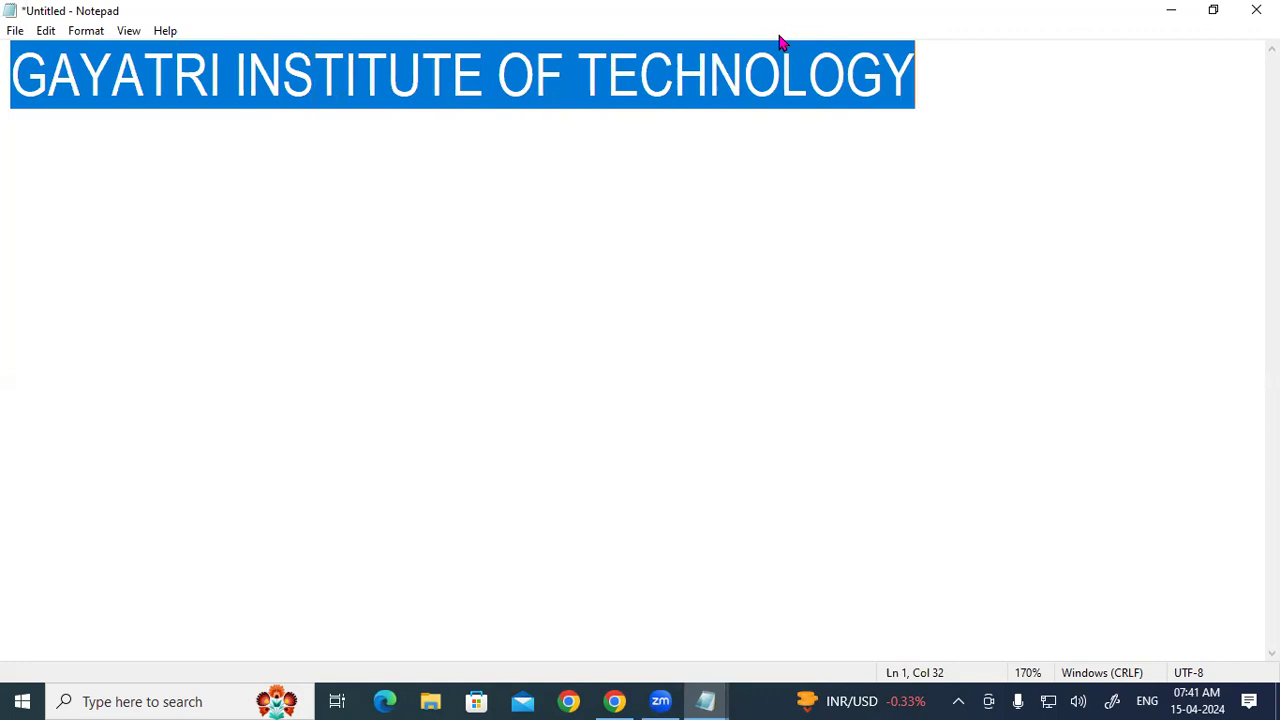
key(ctrl+s)
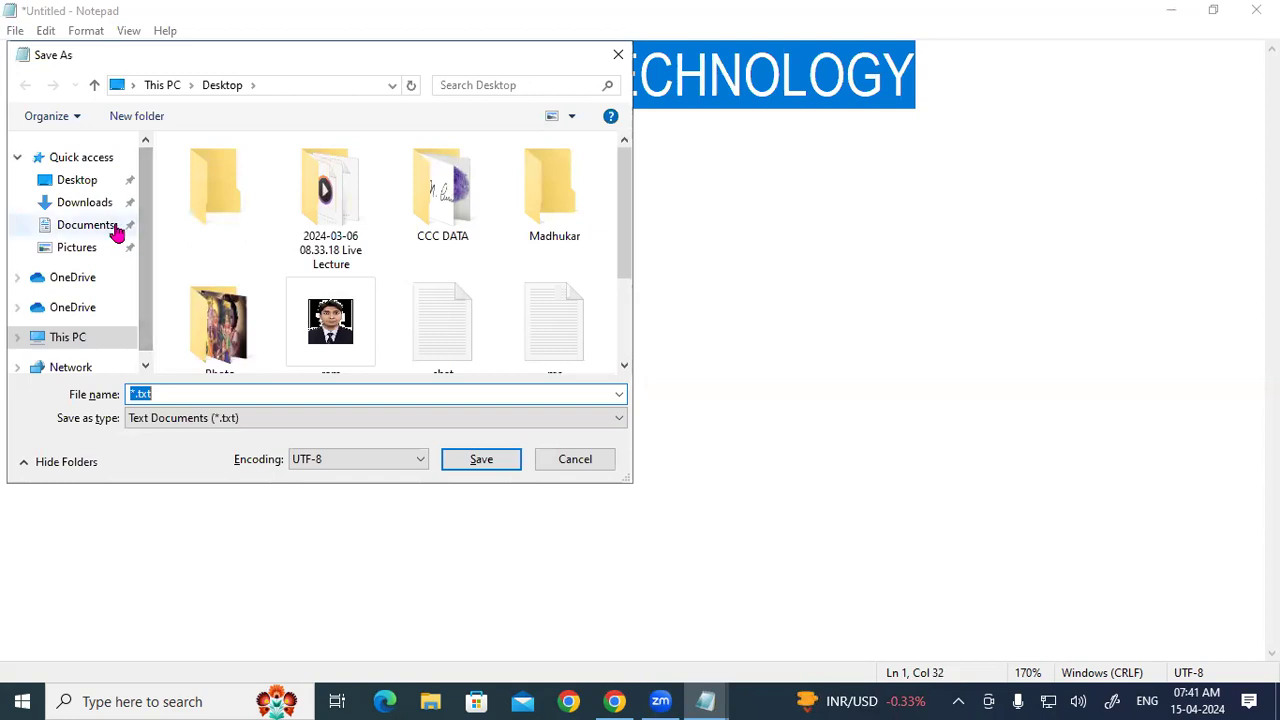
click(89, 189)
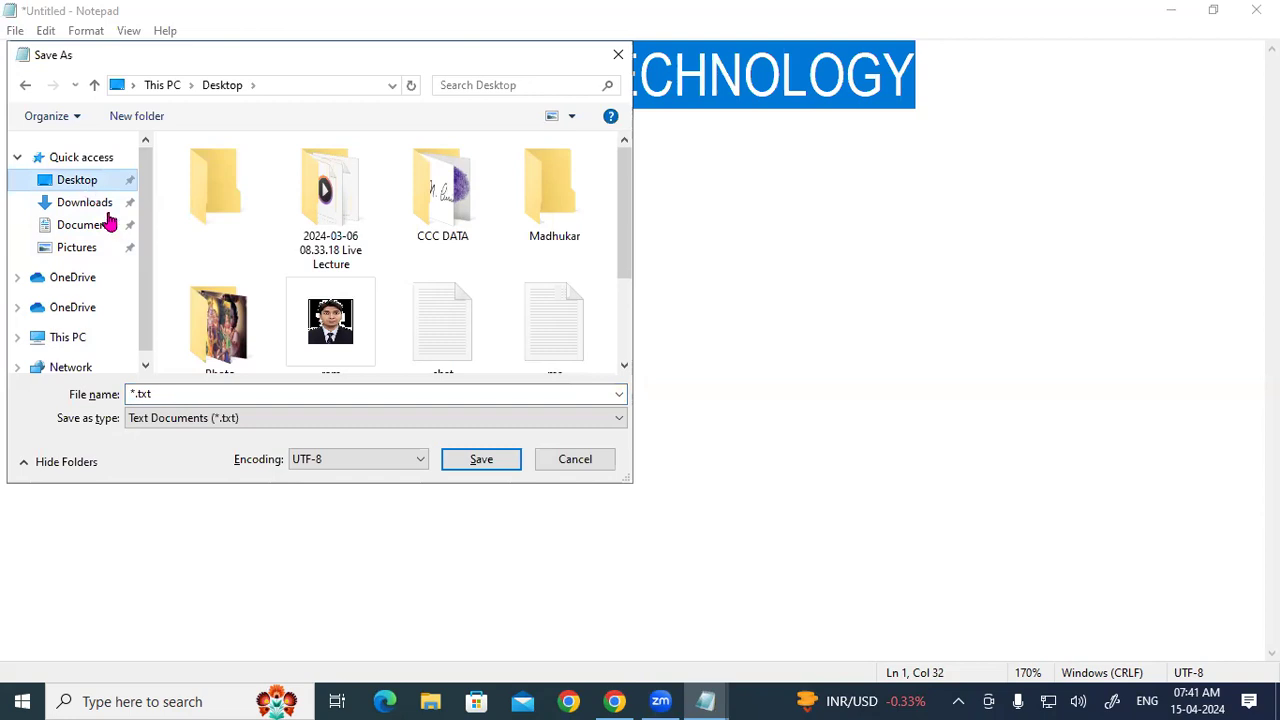
click(147, 393)
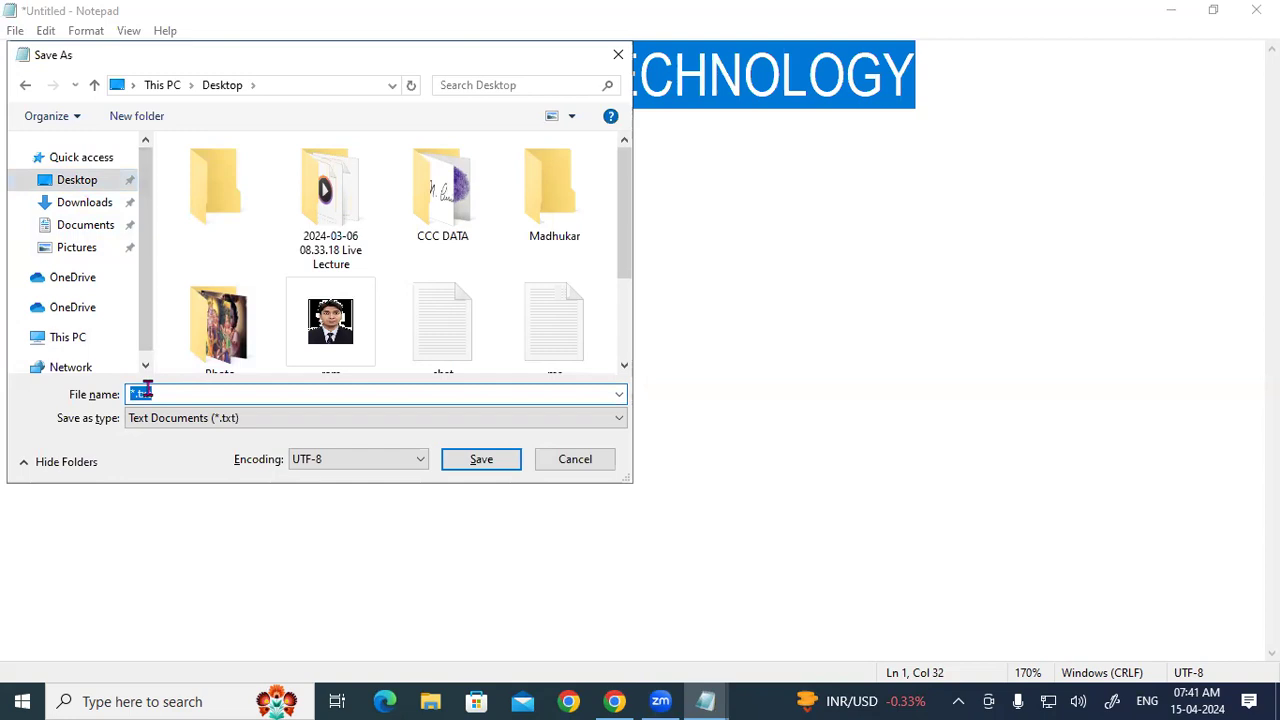
text(NOTEPAD DATA)
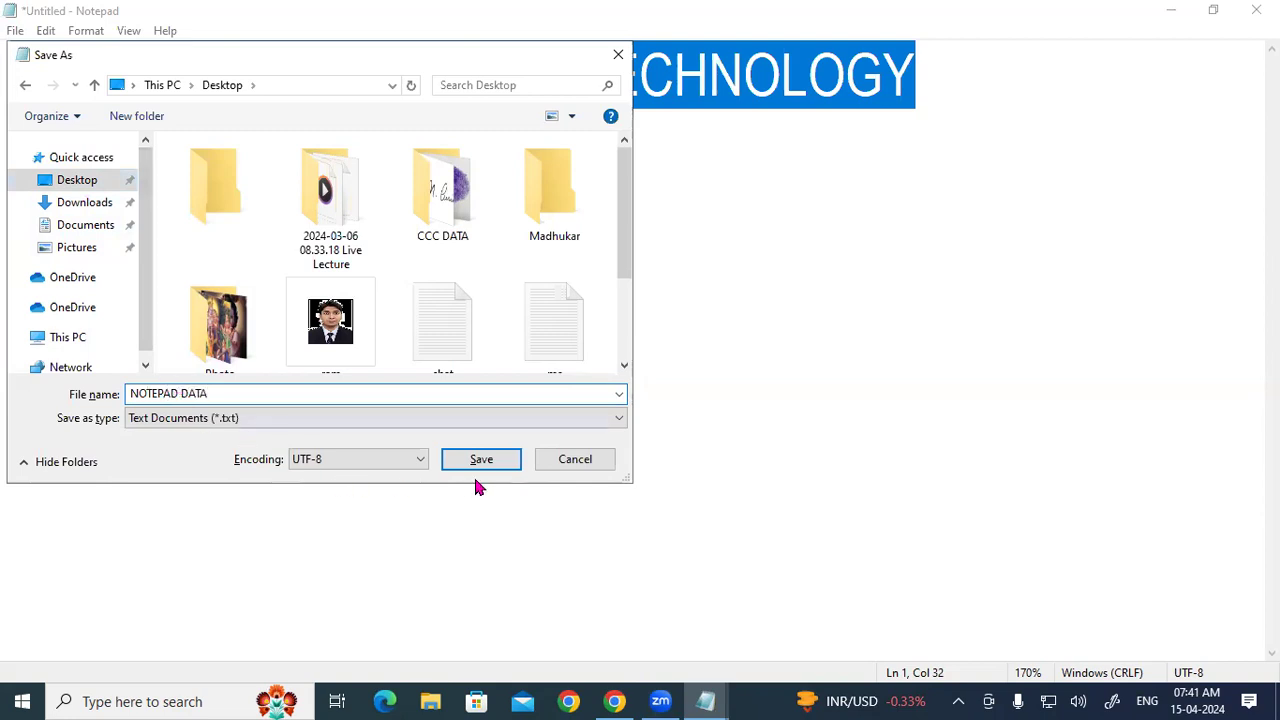
click(489, 459)
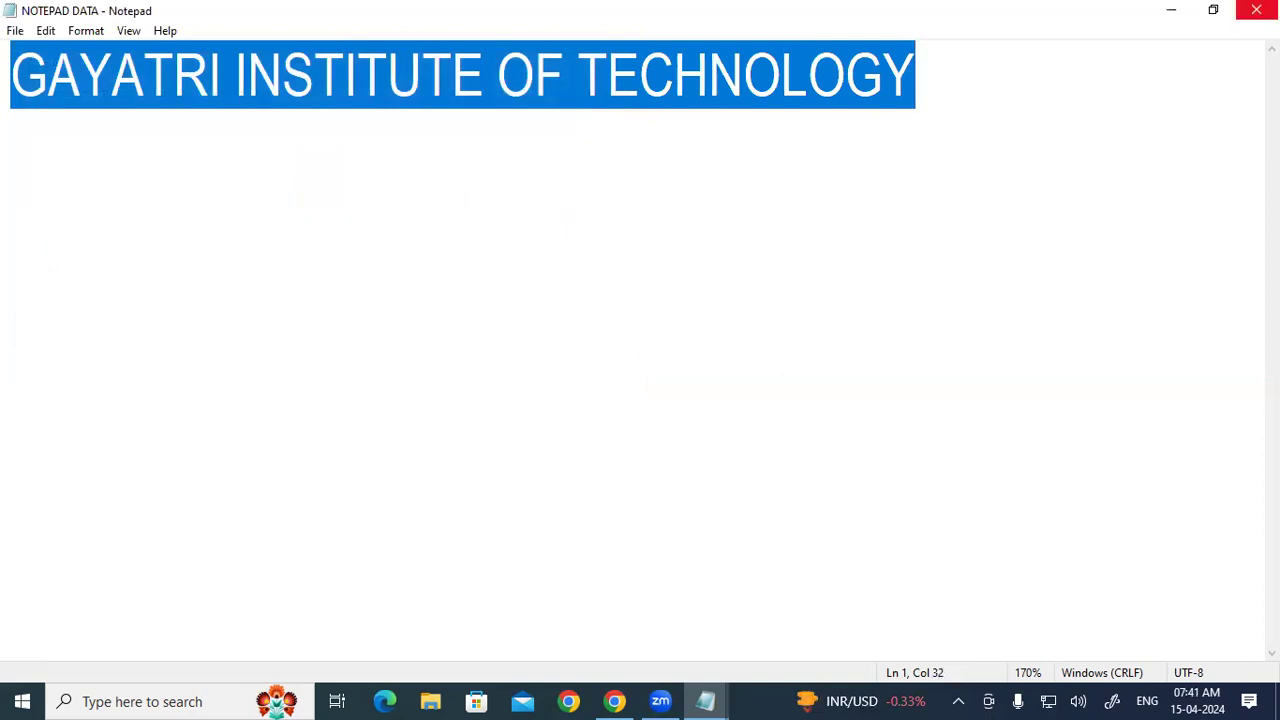
- Close both Notepad windows, then reopen NOTEPAD DATA from the desktop and maximize its window
click(1256, 10)
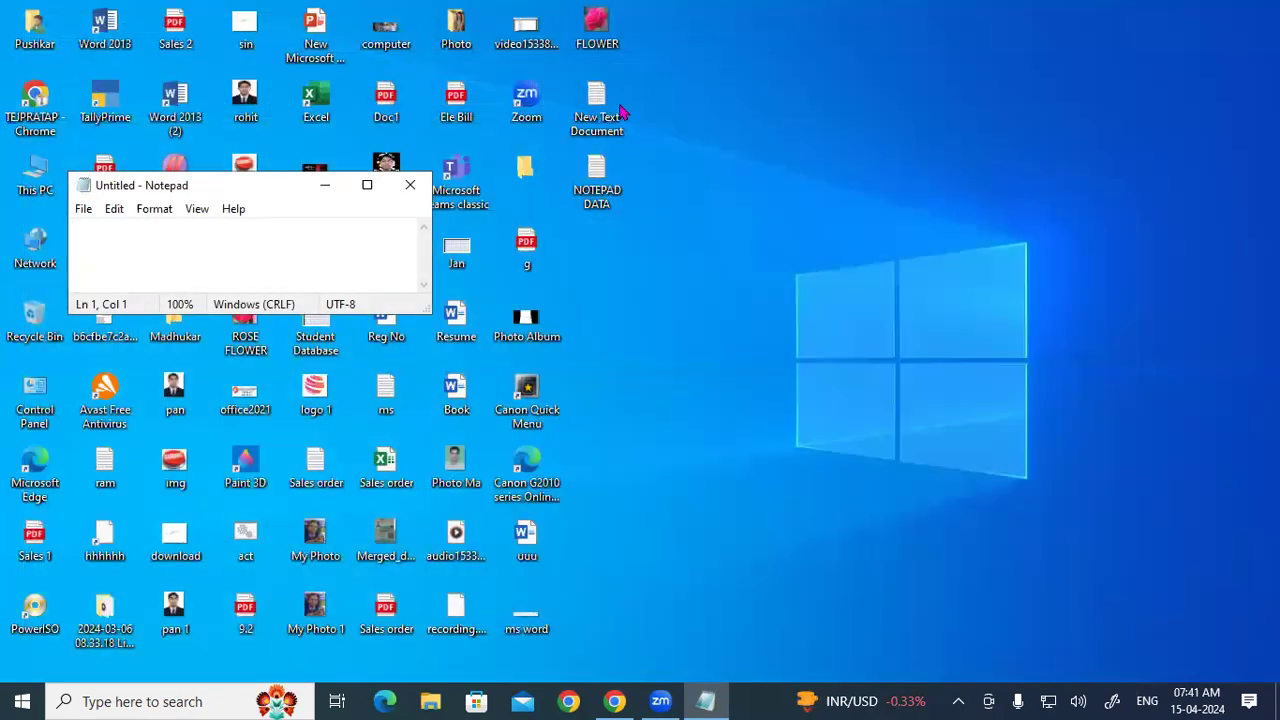
click(409, 187)
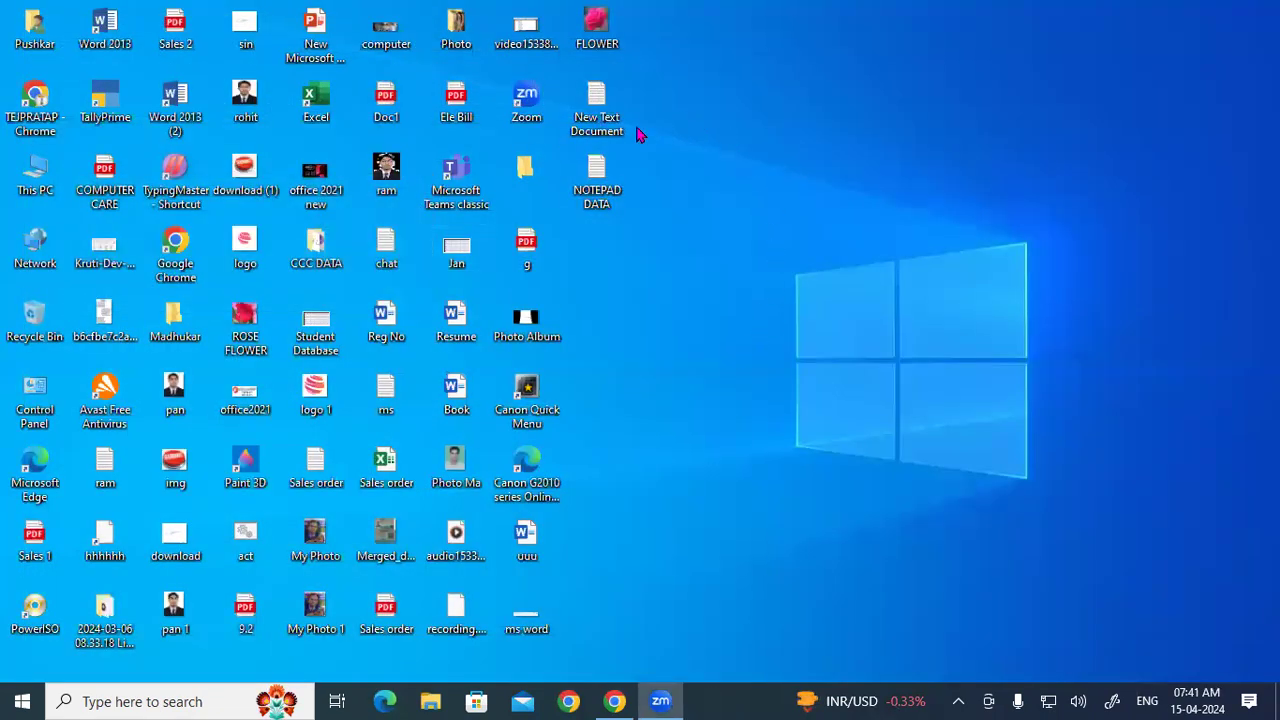
double_click(612, 198)
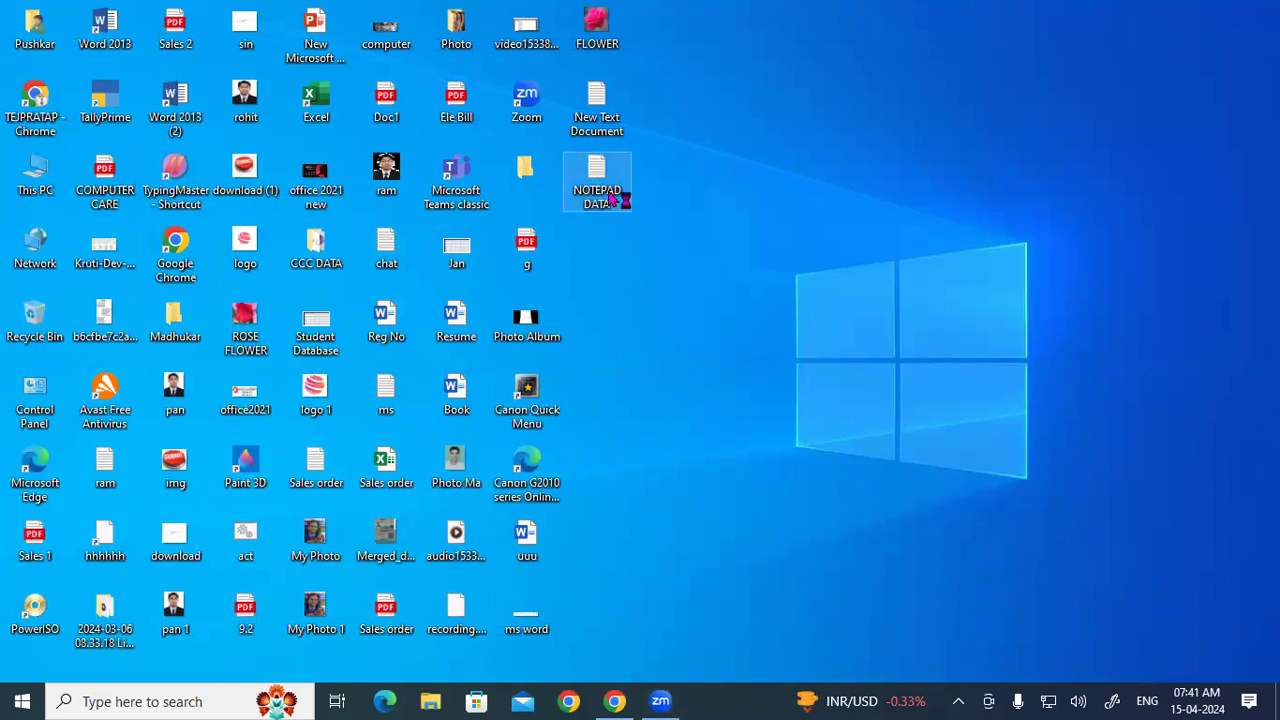
click(364, 186)
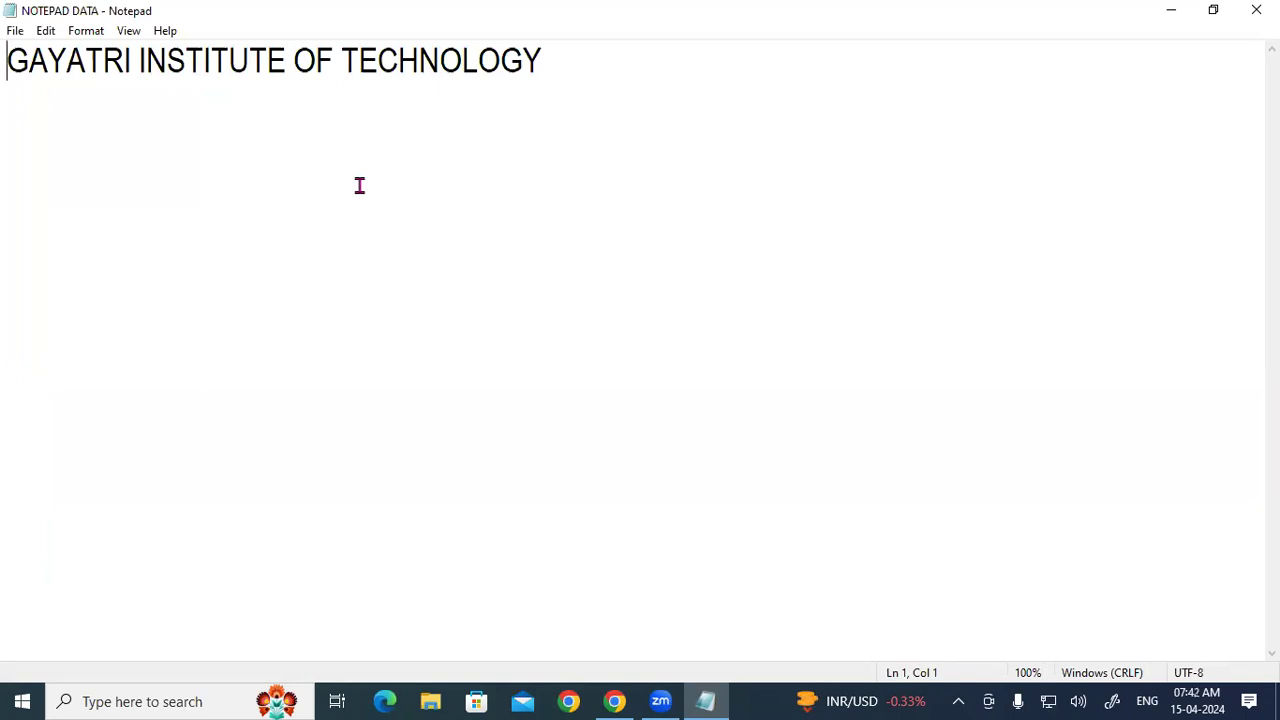
- Add PADRAUNA KUSHINAGAR after TECHNOLOGY at the end of the line, separated by a space
click(15, 36)
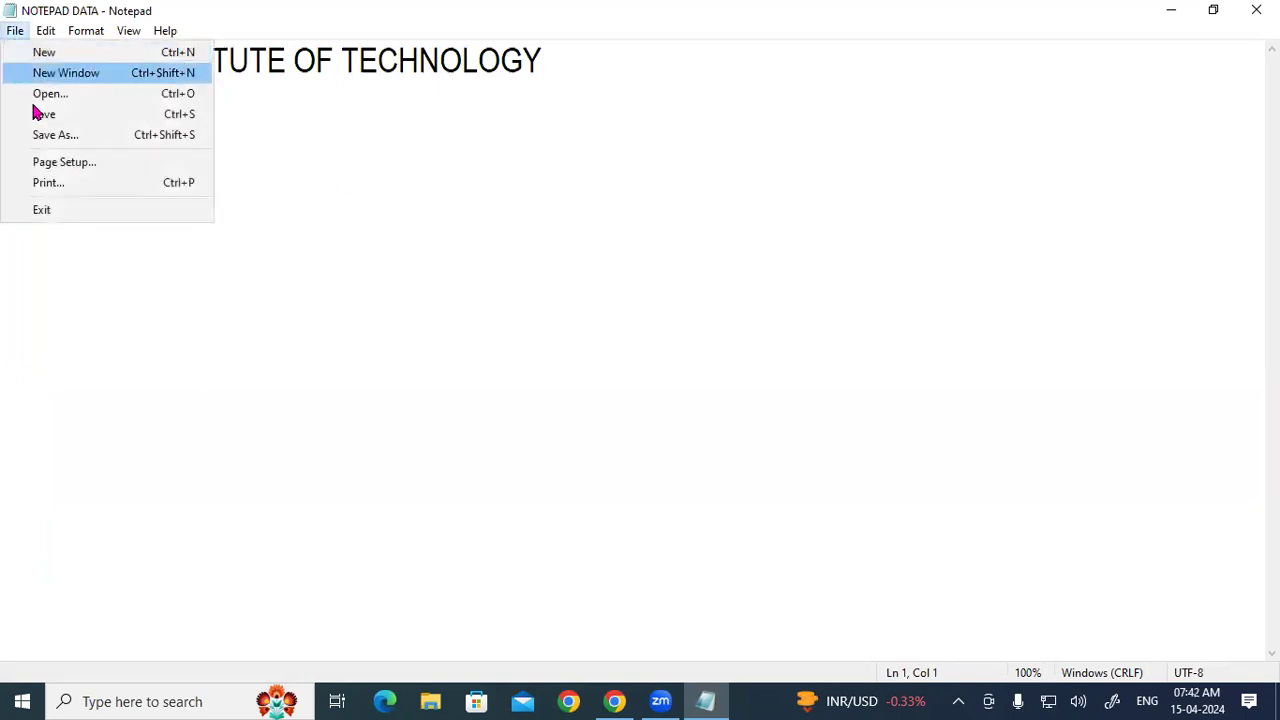
click(376, 176)
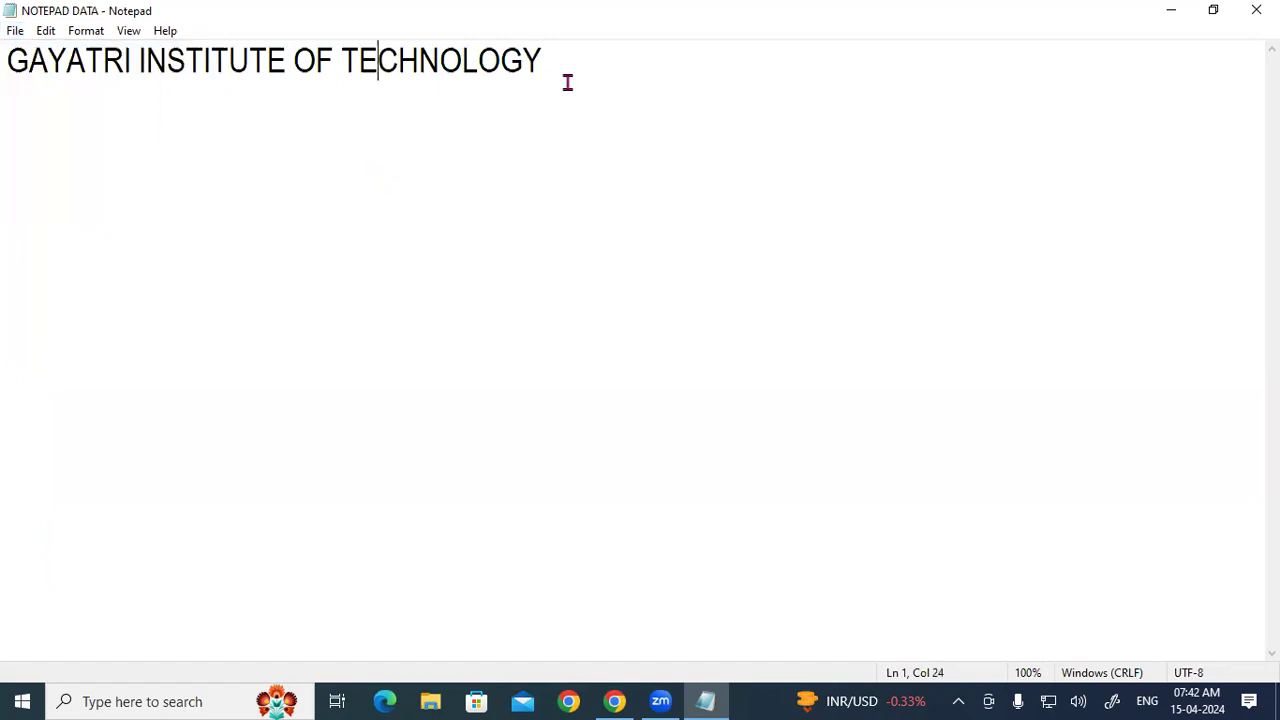
click(576, 52)
text(PADRA)
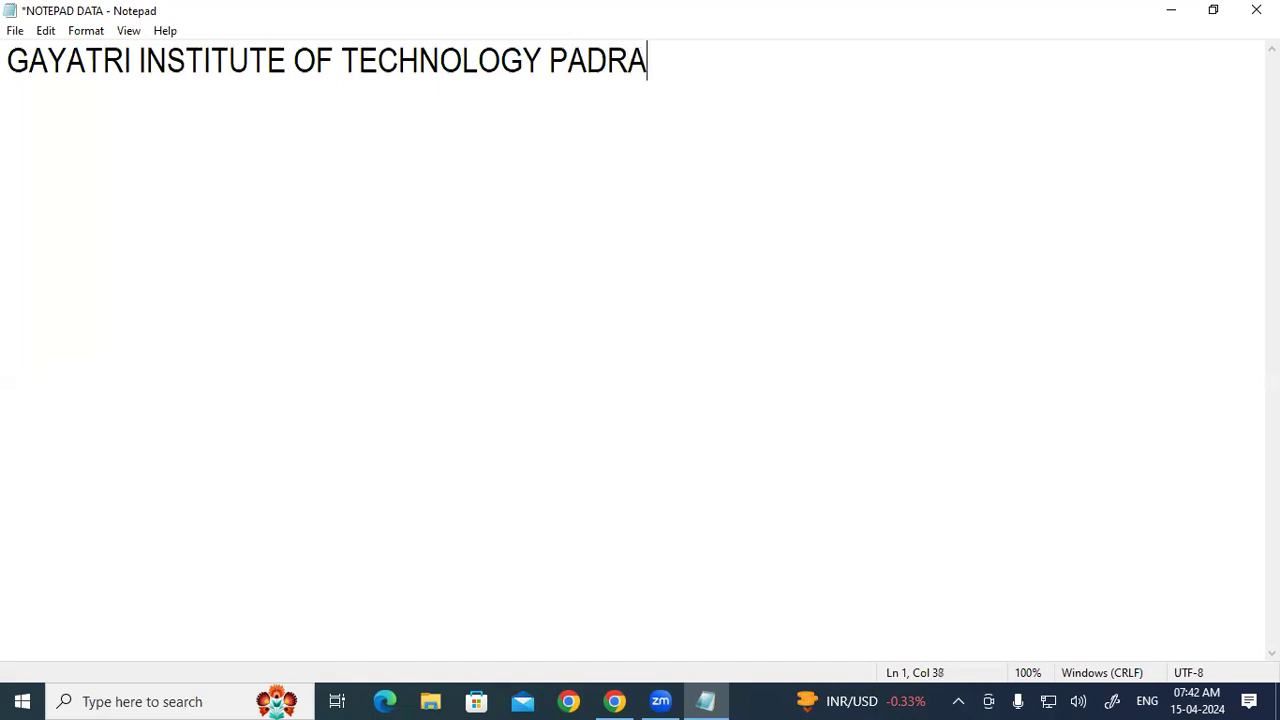
text(UNA K)
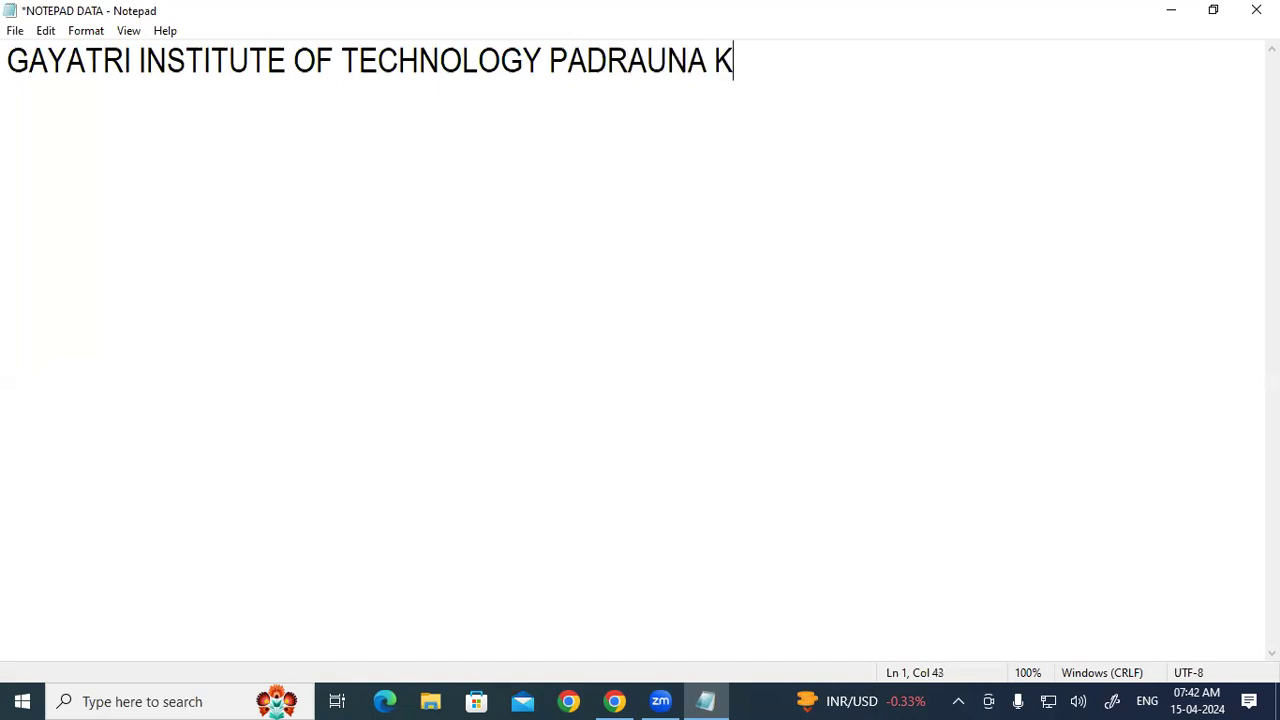
text(USHINAGAR)
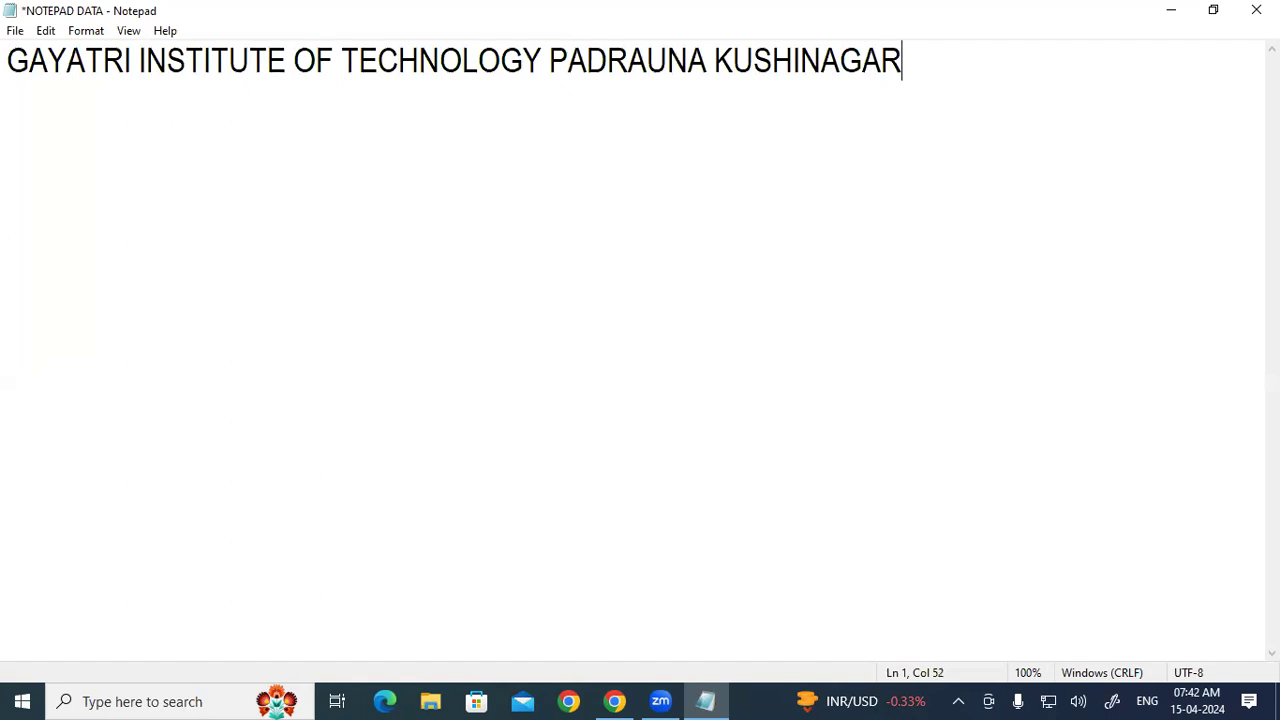
- Save the edited document as a separate copy named NOTEPAD DATA 111 on the Desktop
click(14, 32)
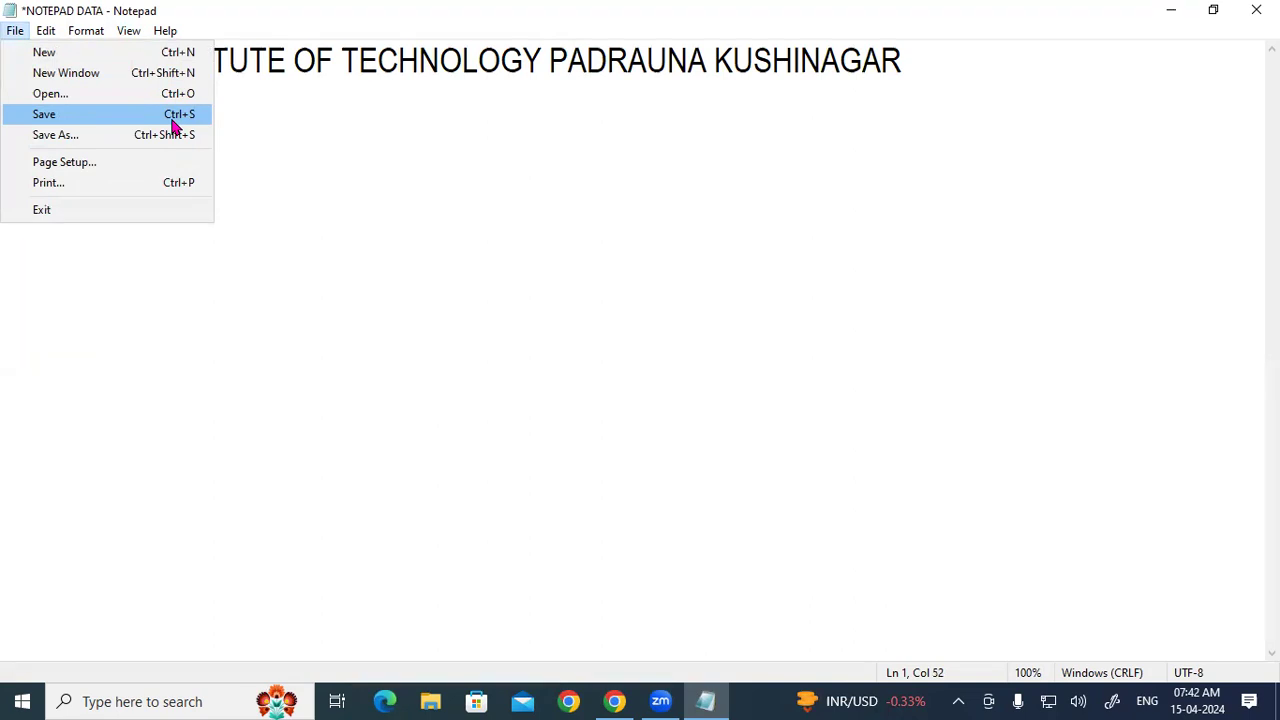
click(507, 189)
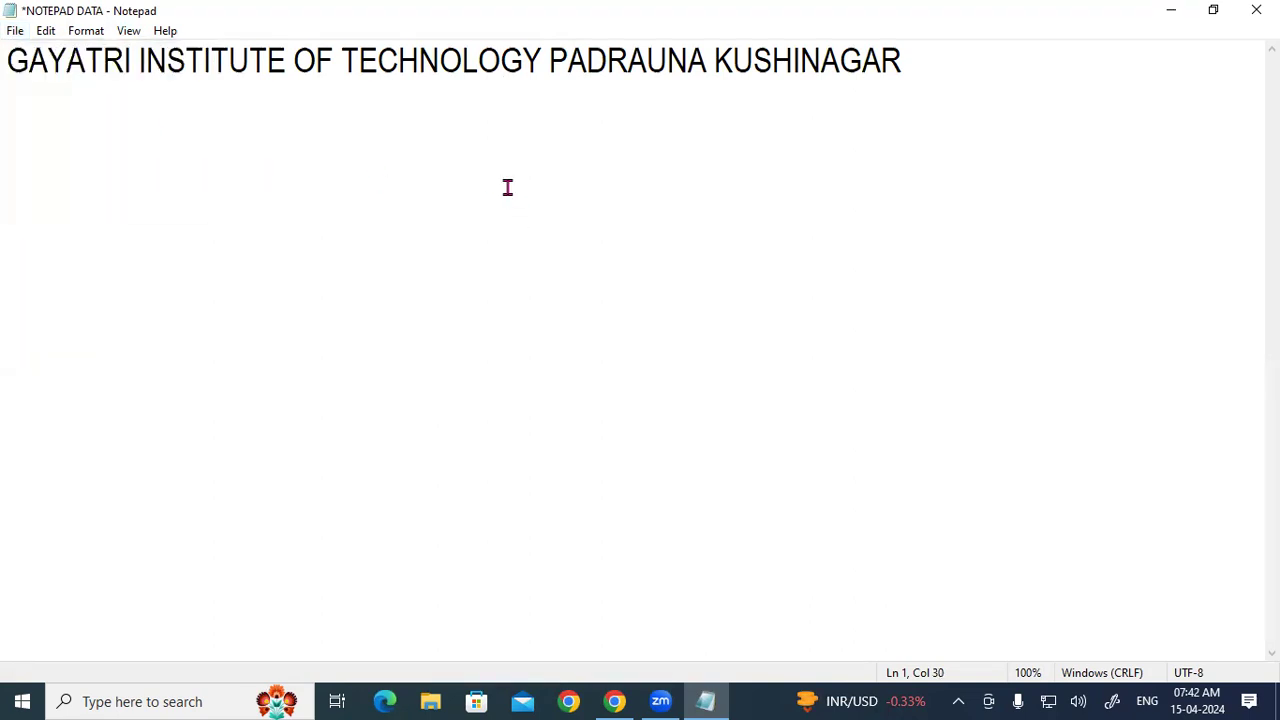
key(ctrl+shift+s)
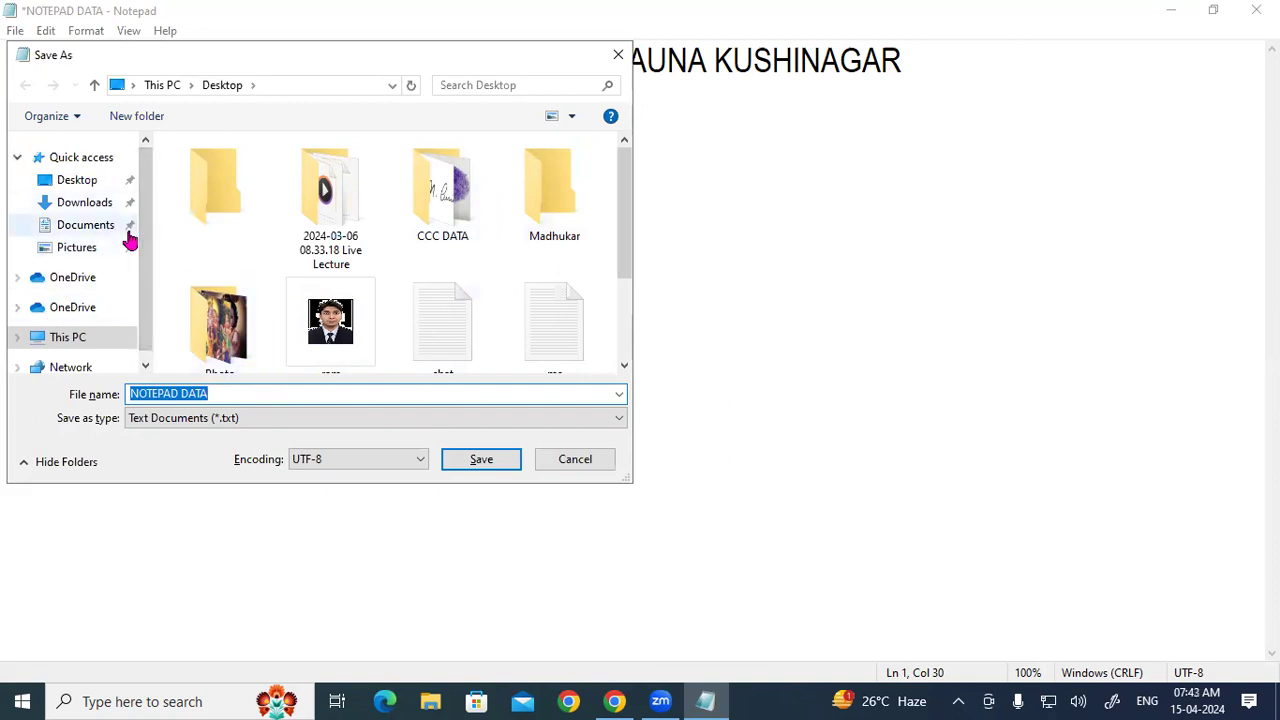
click(101, 186)
click(241, 395)
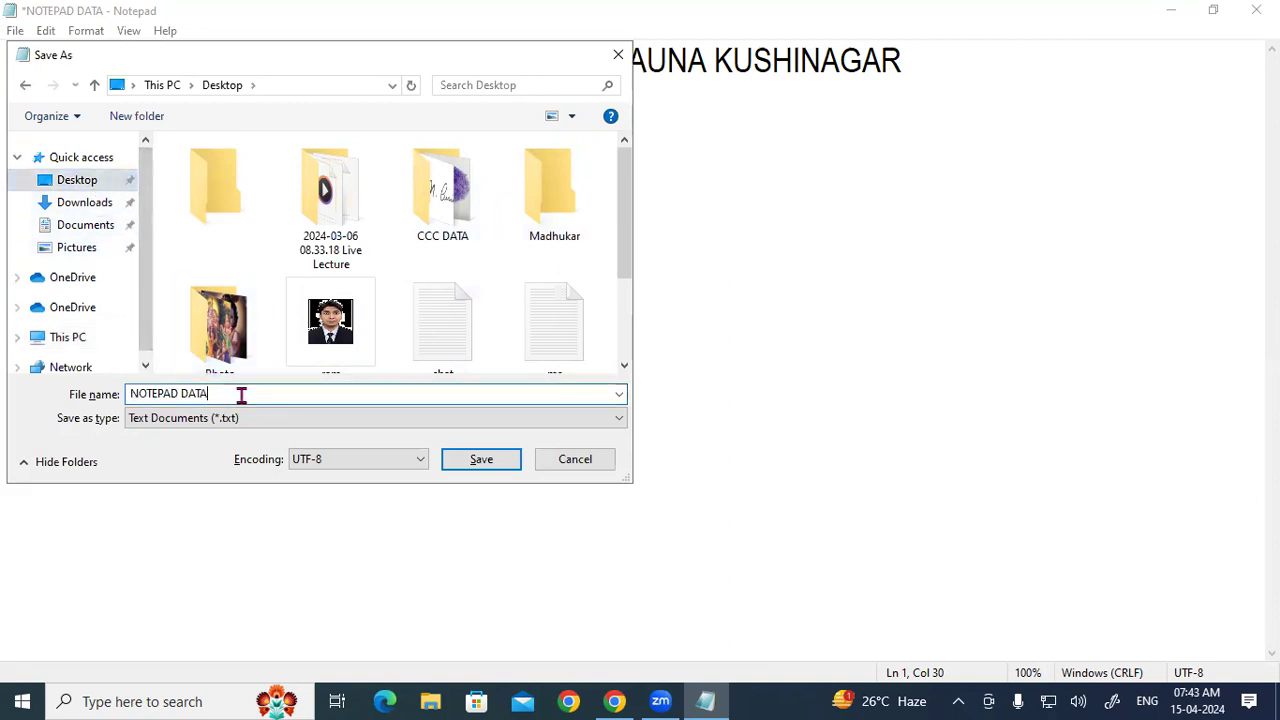
text(111)
click(496, 461)
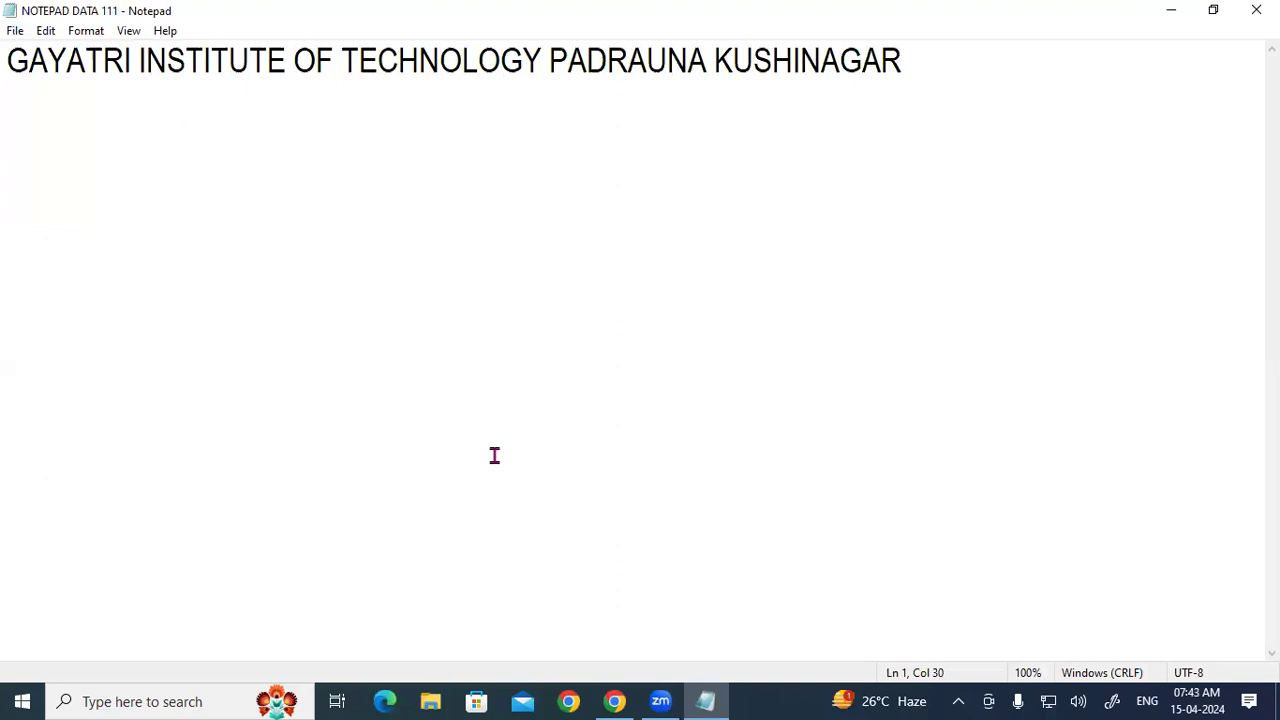
- Close the saved copy and open the original NOTEPAD DATA file from the desktop in a maximized window to check its text
click(1256, 10)
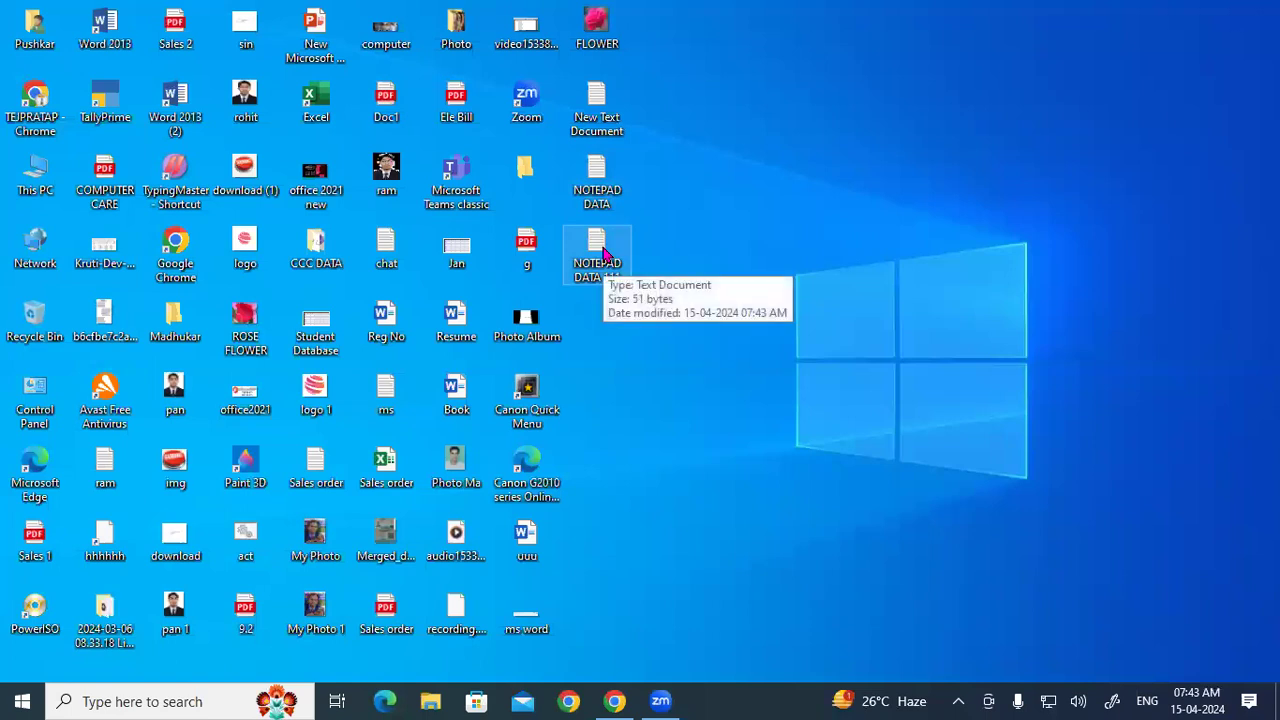
double_click(612, 187)
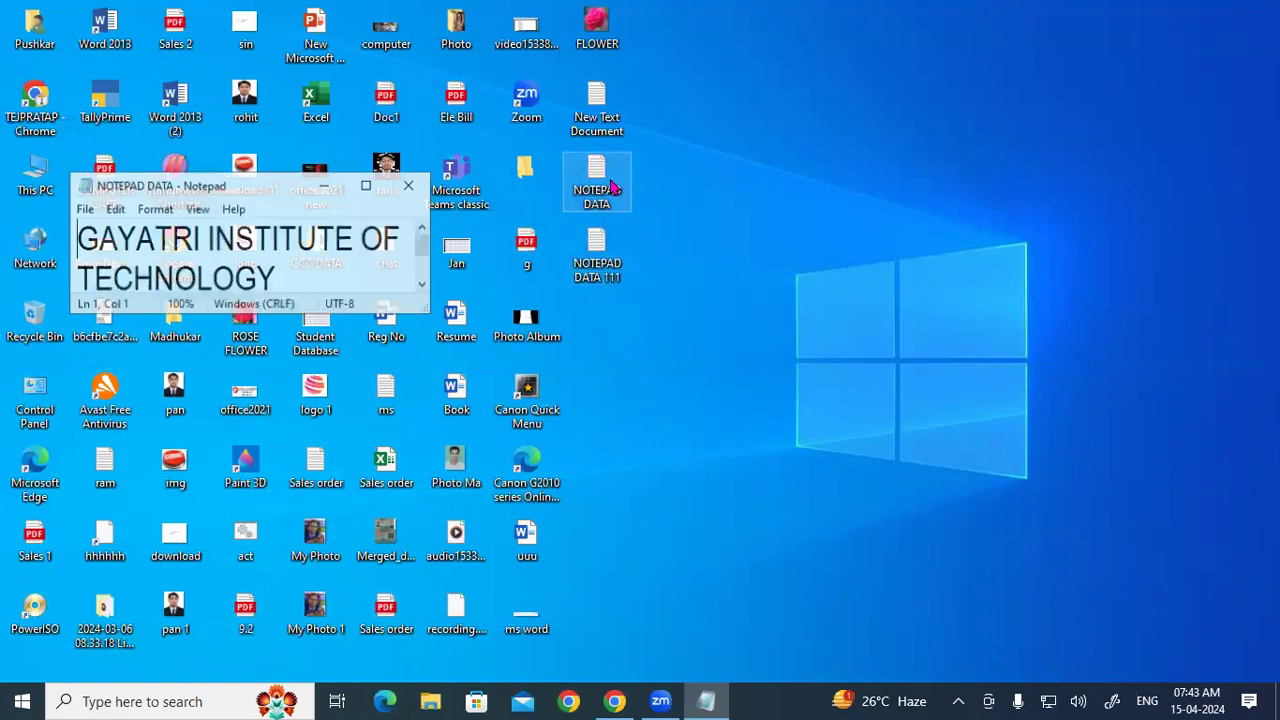
click(366, 186)
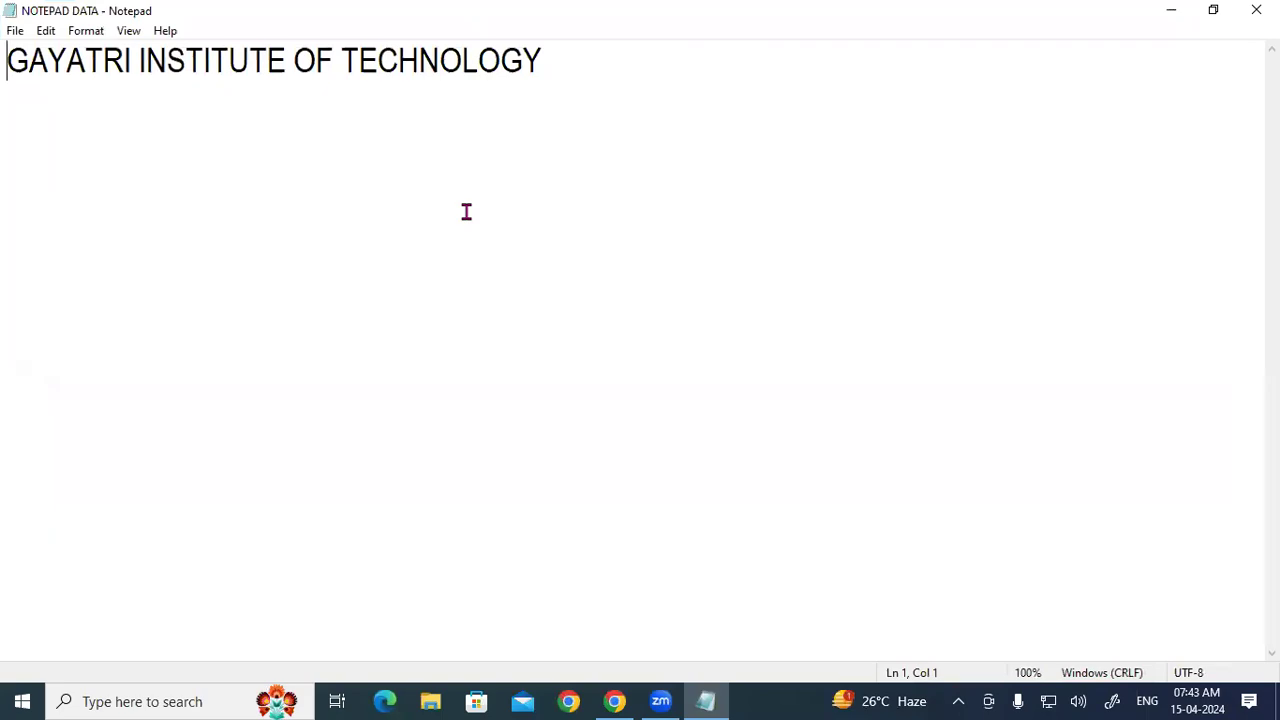
- Close the original file and open NOTEPAD DATA 111 from the desktop in a maximized window
click(1256, 10)
double_click(612, 247)
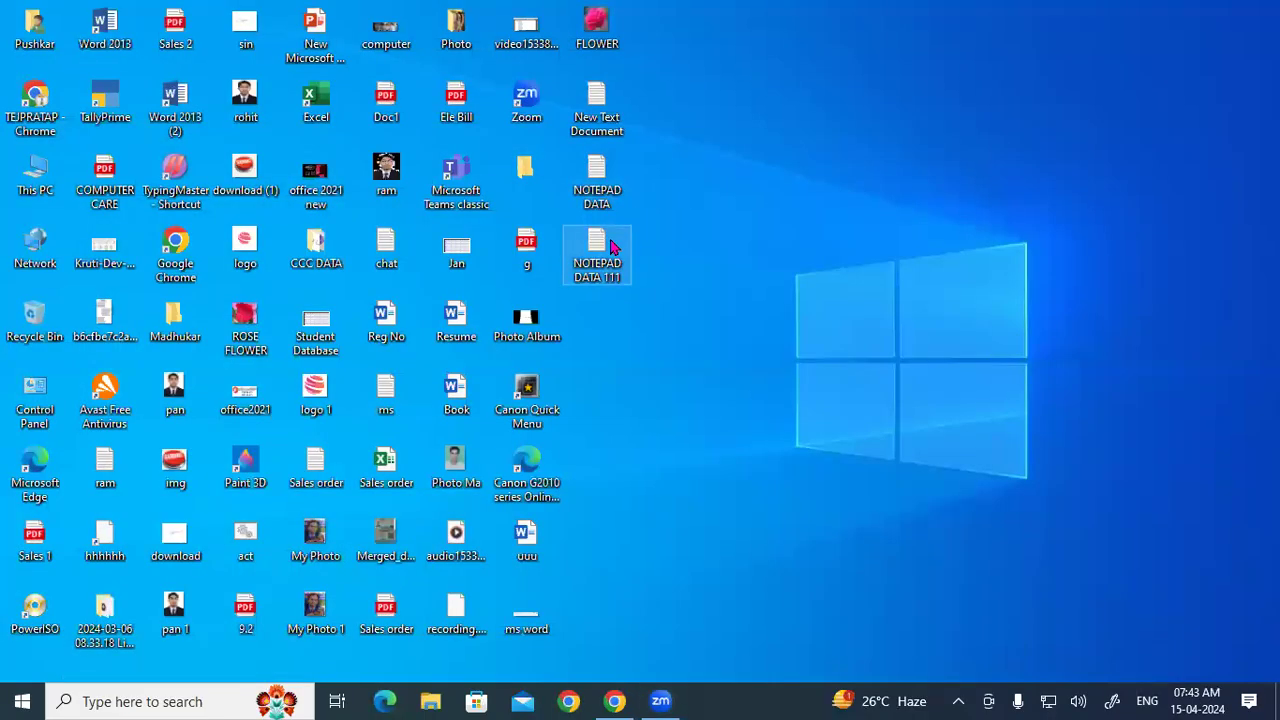
click(368, 185)
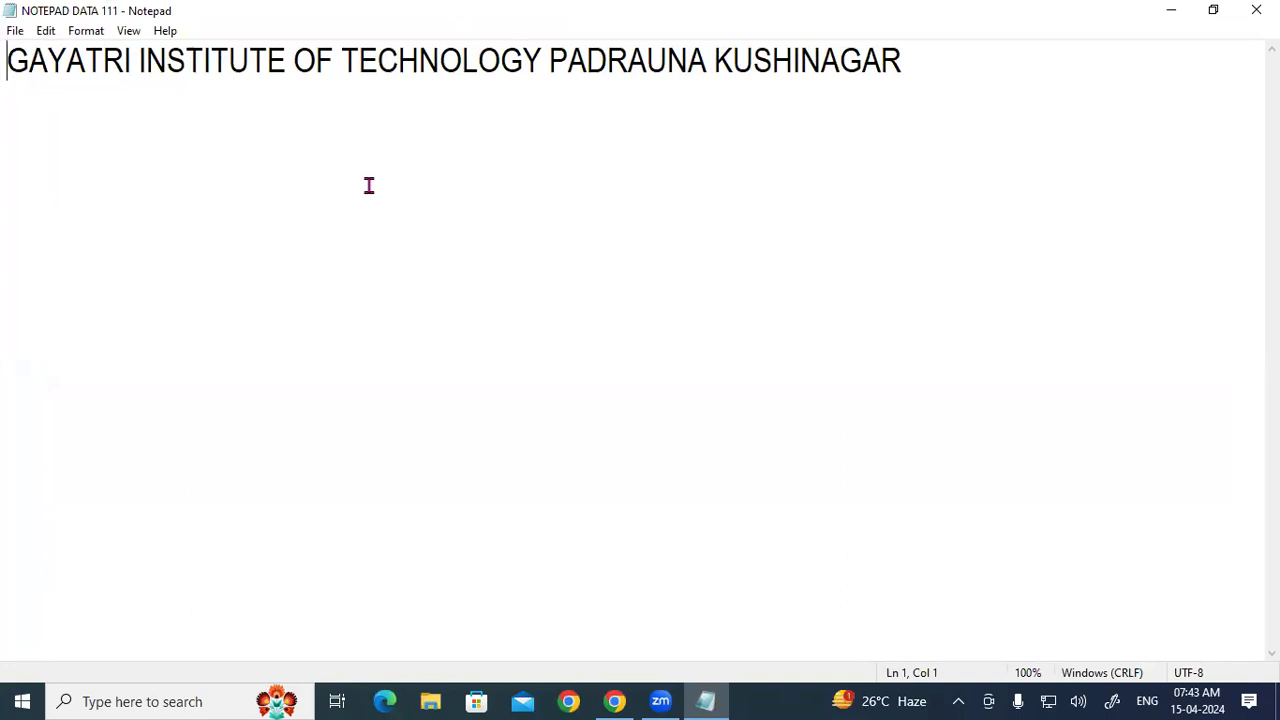
- Delete all the text in the NOTEPAD DATA 111 document
click(17, 32)
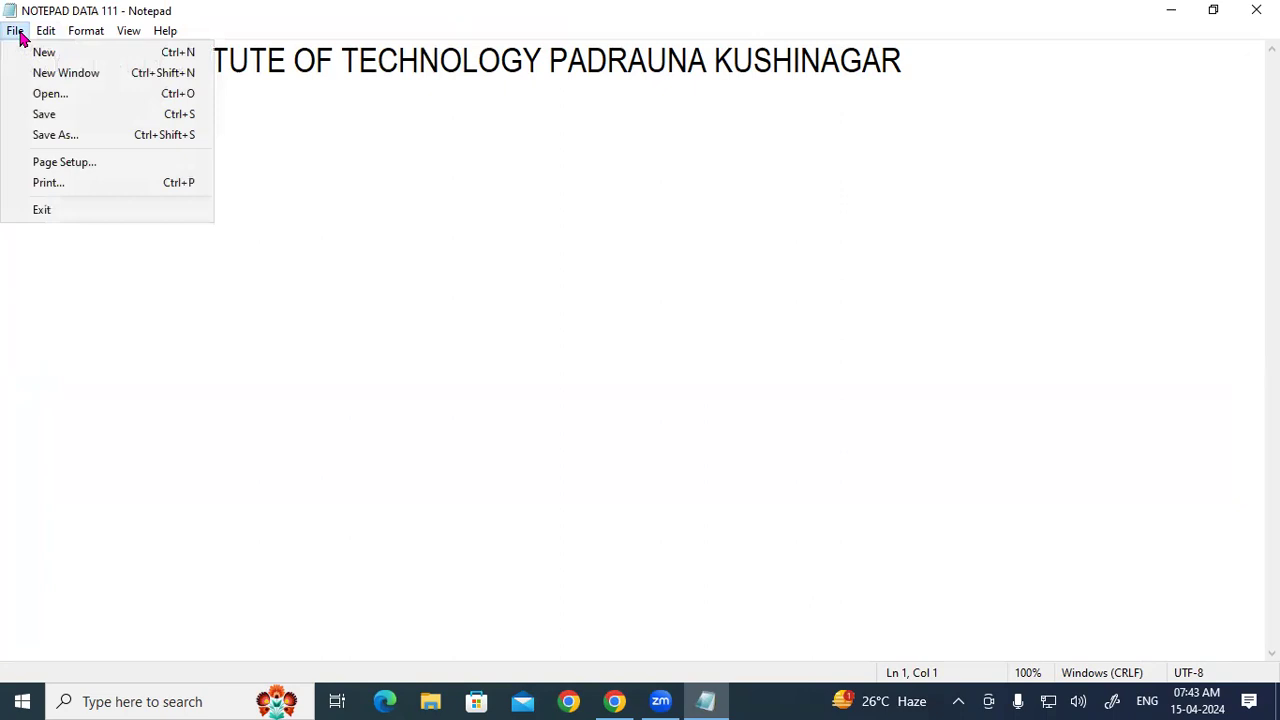
click(360, 227)
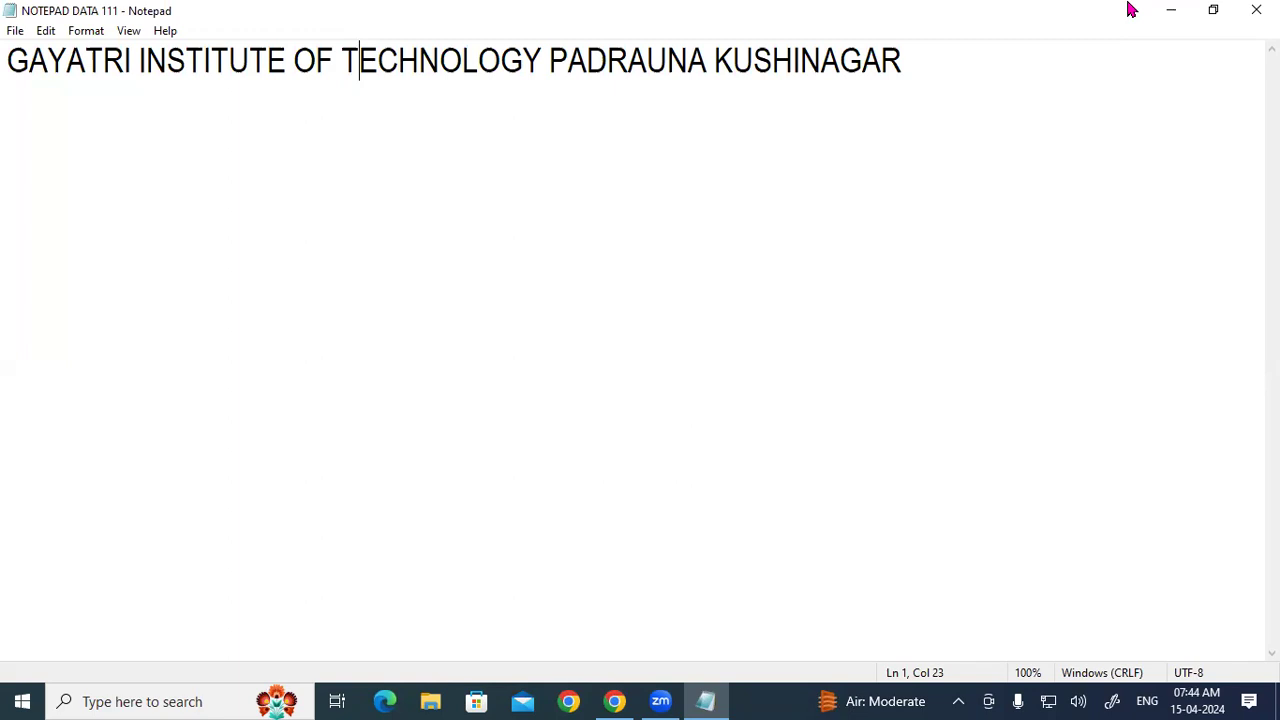
key(ctrl+a)
key(Delete)
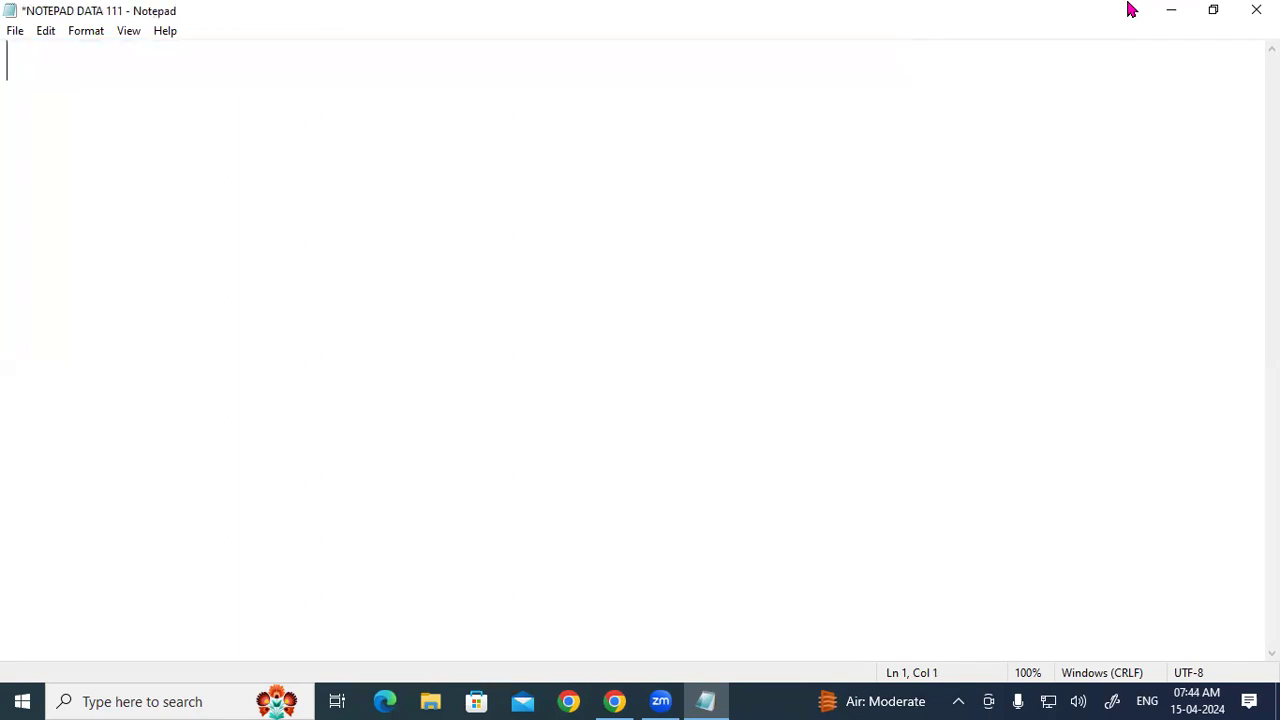